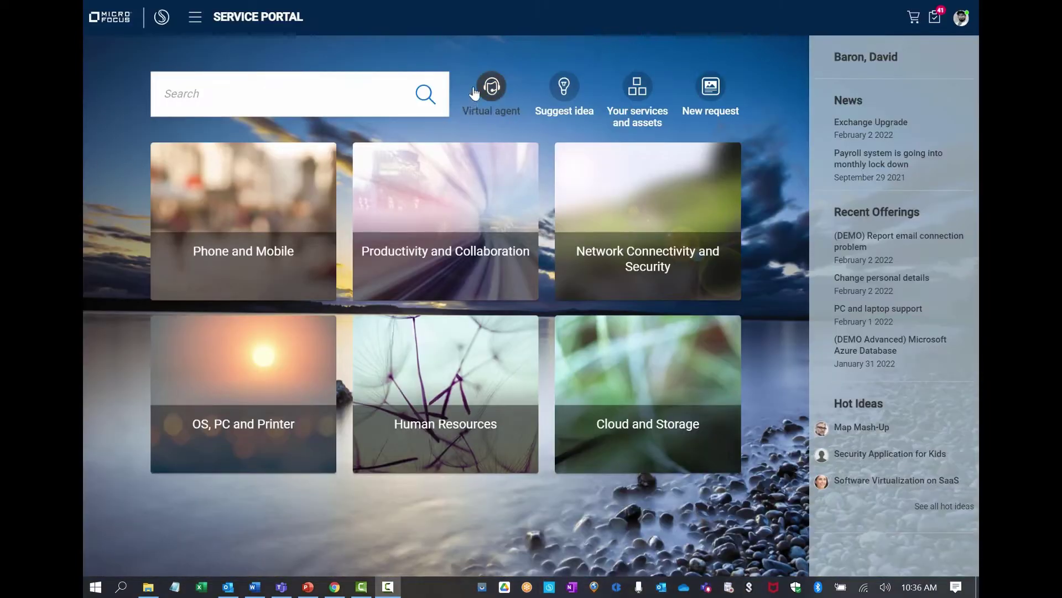
# Step: From the Exchange Upgrade news, send the virtual agent the pasted email connection problem message
pyautogui.click(902, 126)
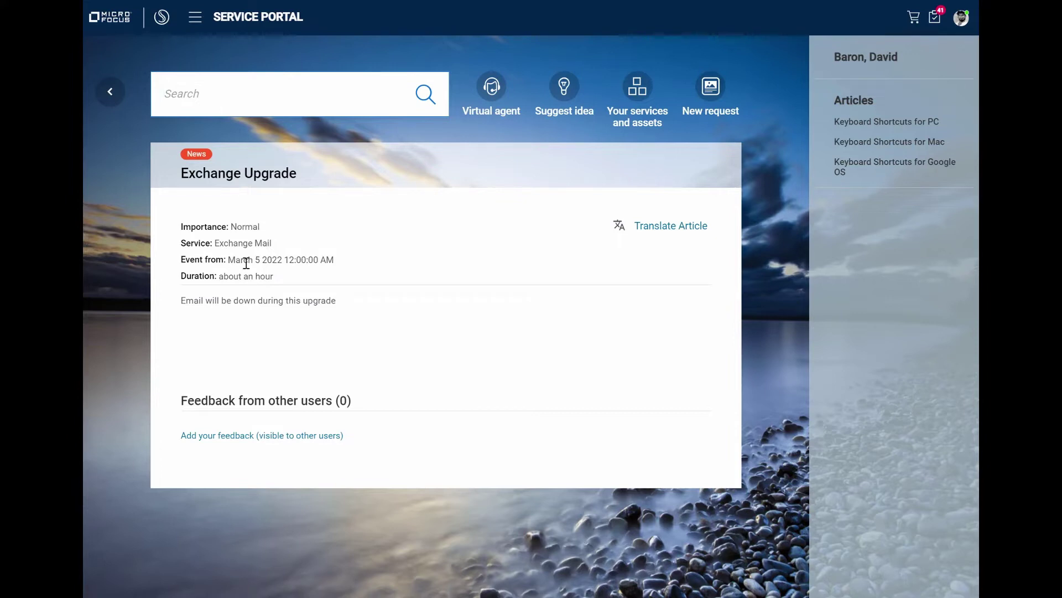
pyautogui.click(492, 89)
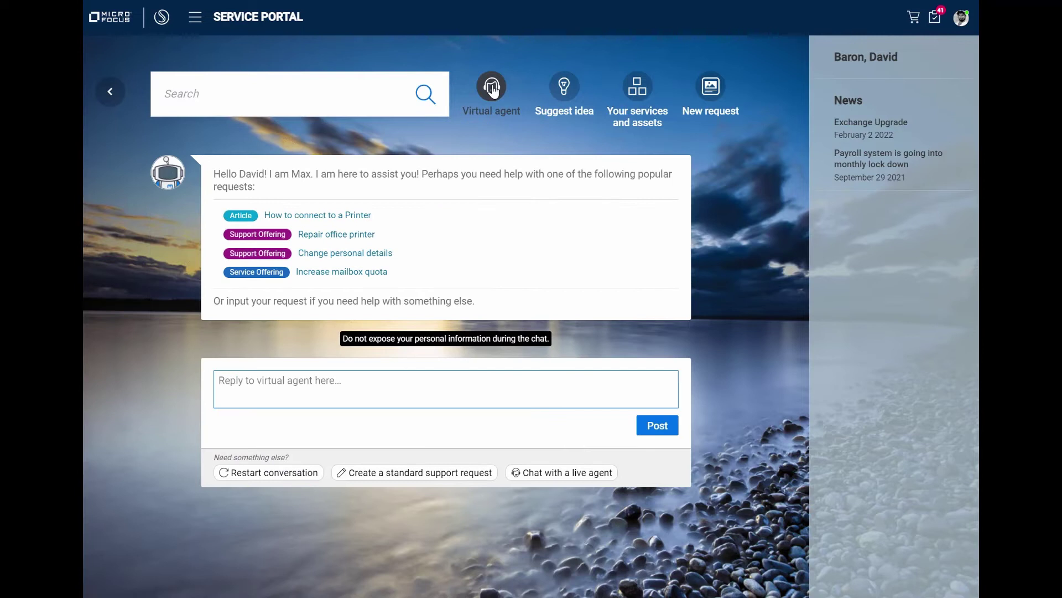
pyautogui.click(275, 386)
pyautogui.write("Hello Max, I can't connect to email this morning")
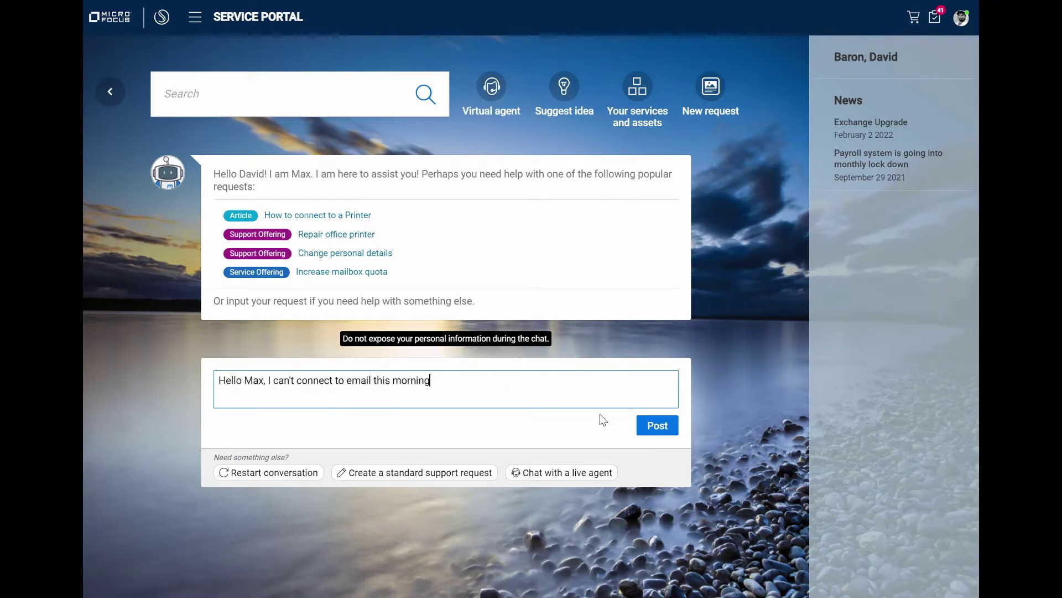
pyautogui.click(668, 429)
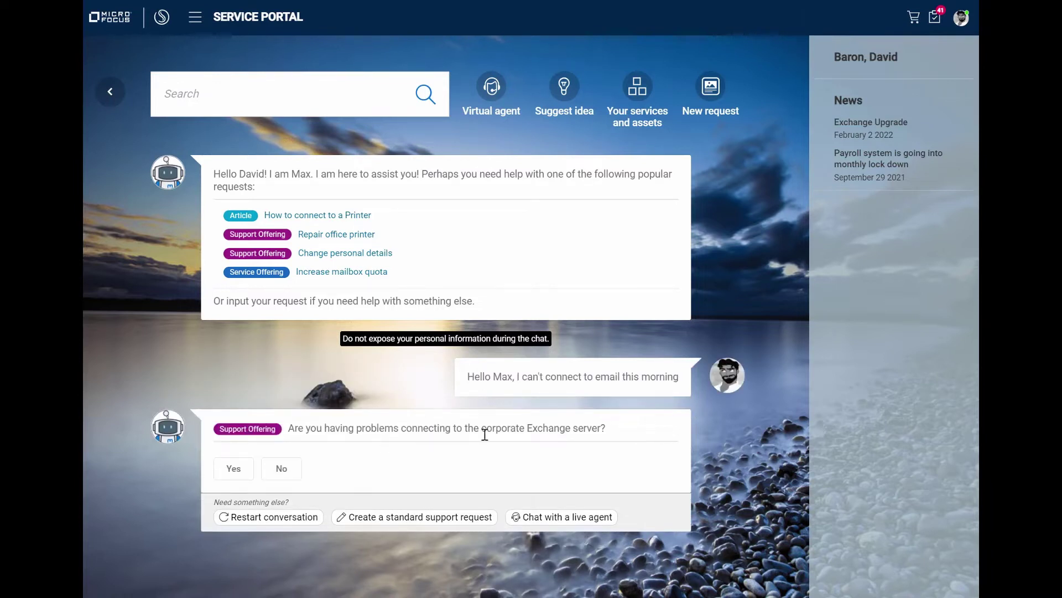
# Step: Confirm the problem is with the Exchange server and begin the description 'This is the err'
pyautogui.click(234, 470)
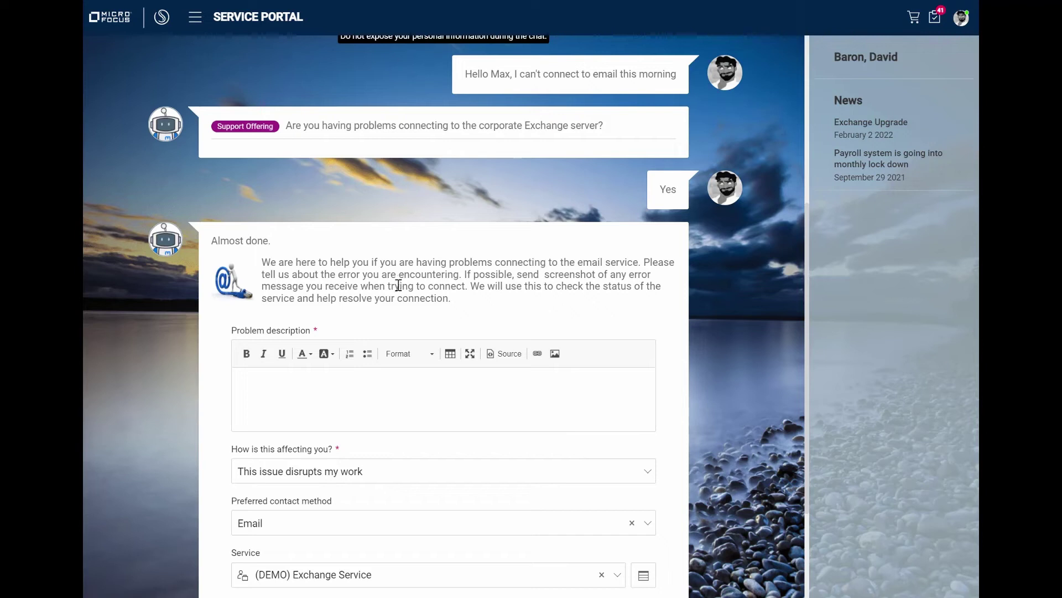
pyautogui.click(317, 374)
pyautogui.write('This is the err')
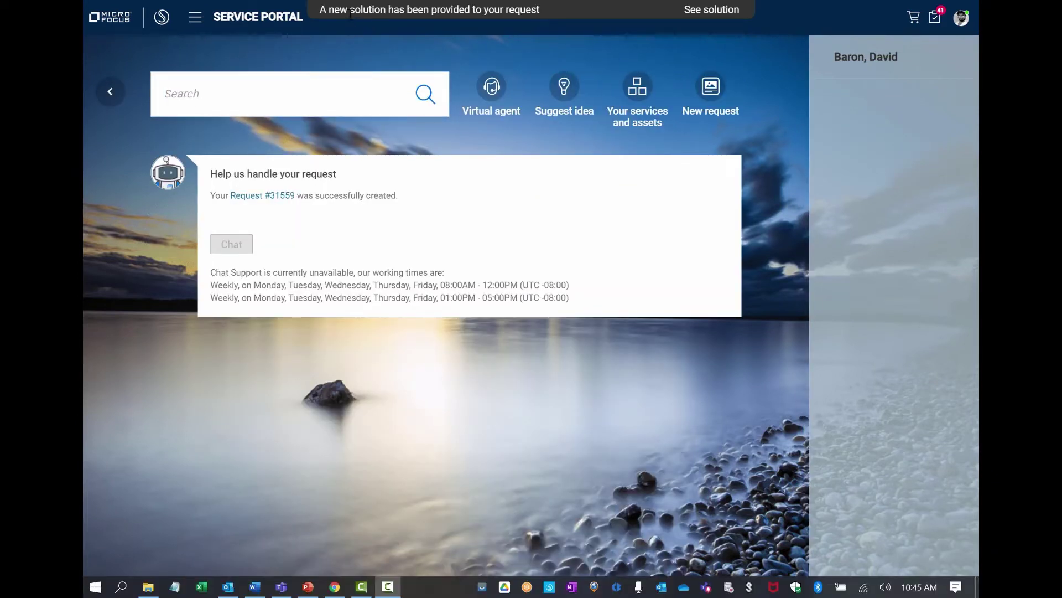
# Step: Review the request's solution, highlighting the statement that Exchange is down
pyautogui.click(714, 11)
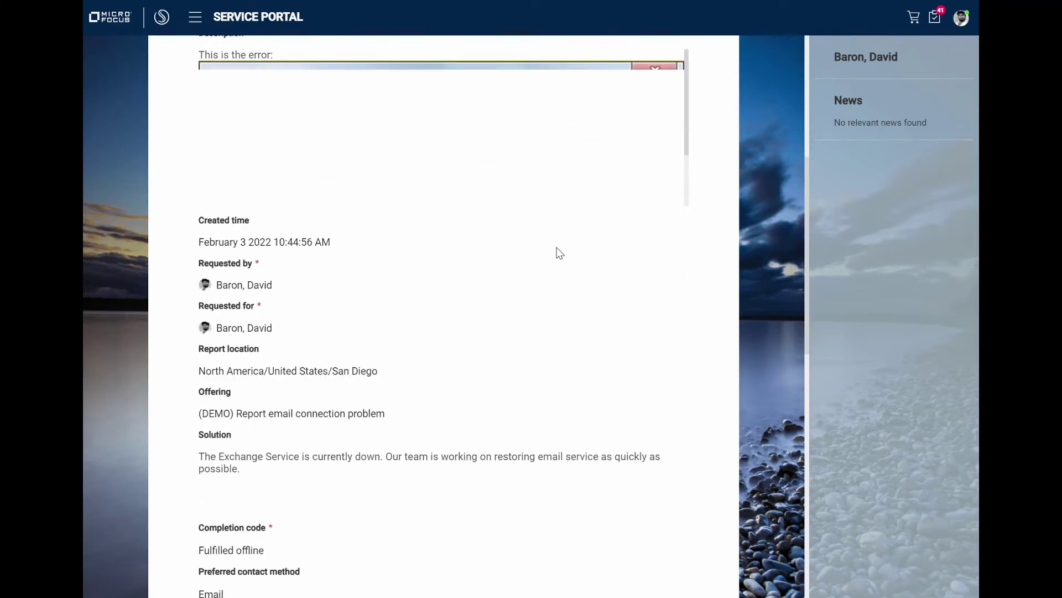
pyautogui.moveTo(200, 313); pyautogui.dragTo(382, 314)
pyautogui.click(421, 316)
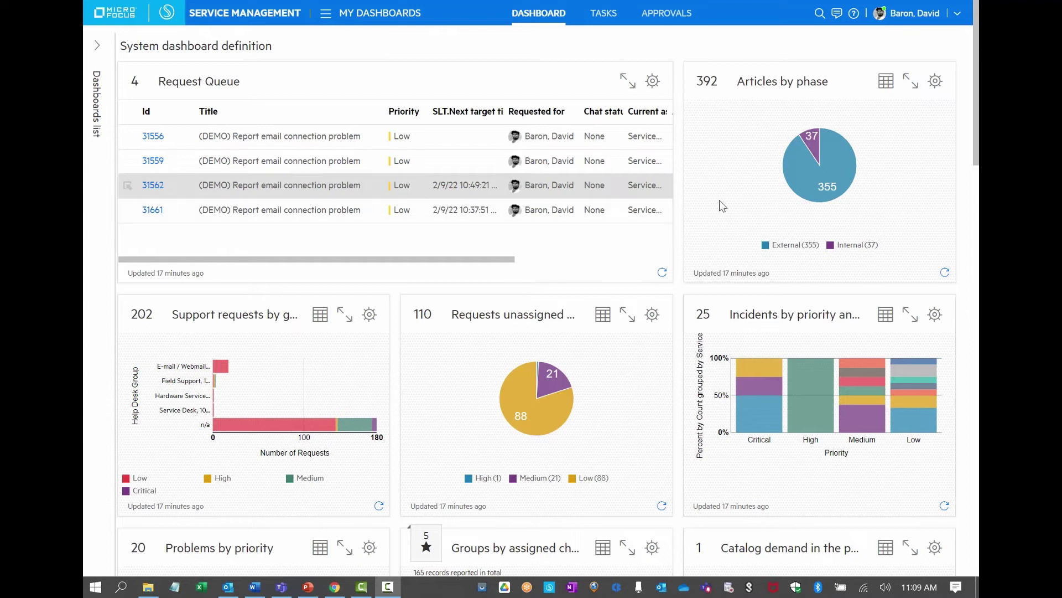
pyautogui.moveTo(511, 407)
# Step: Open request 31562 and scroll through the Outlook error screenshot in its description
pyautogui.click(150, 187)
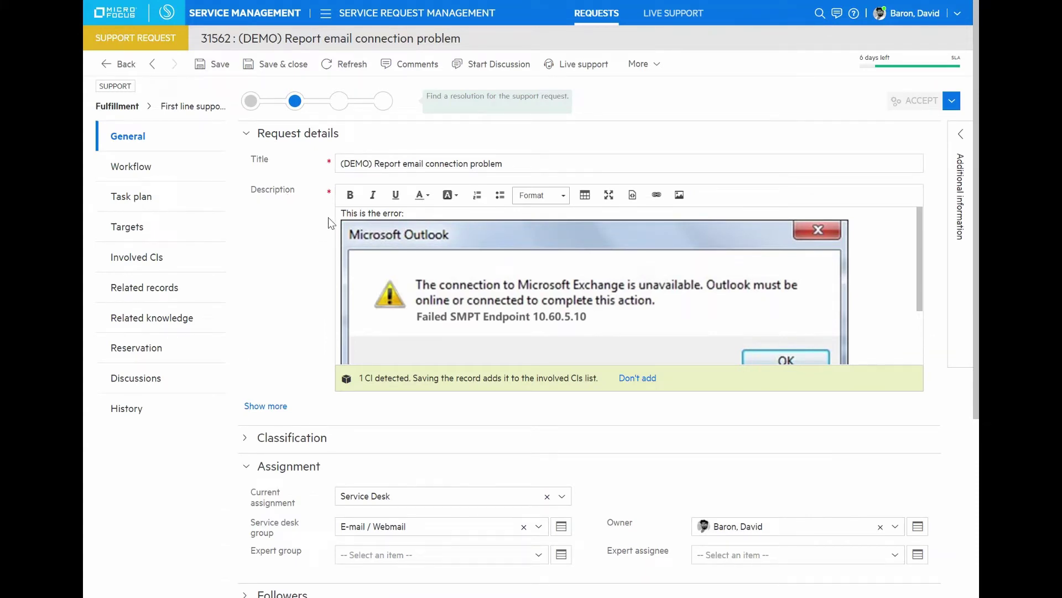
pyautogui.click(411, 224)
pyautogui.scroll(-1, 414, 233)
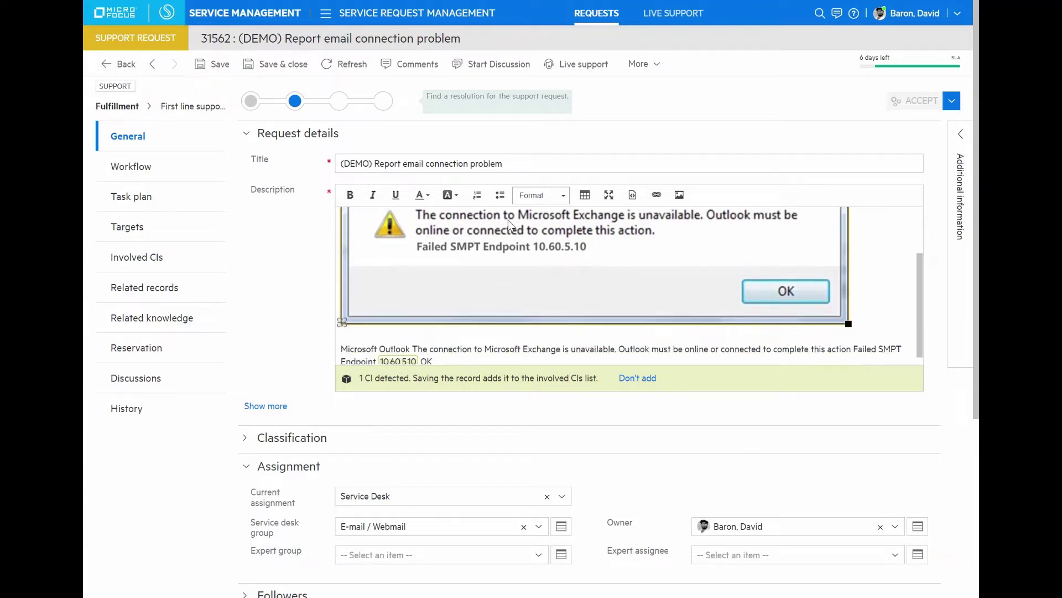
pyautogui.scroll(-1, 669, 218)
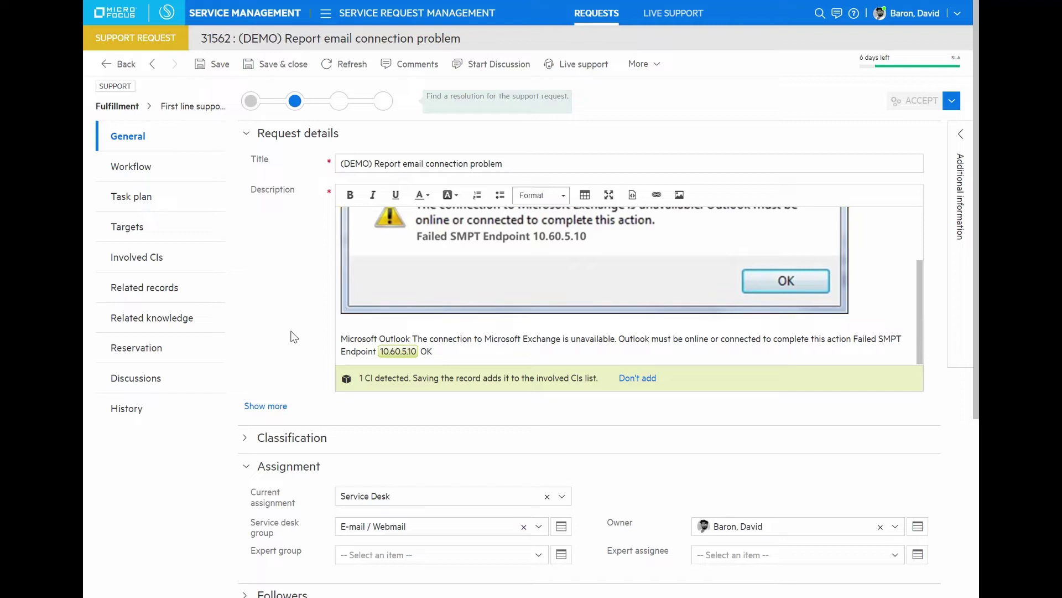
pyautogui.scroll(1, 388, 293)
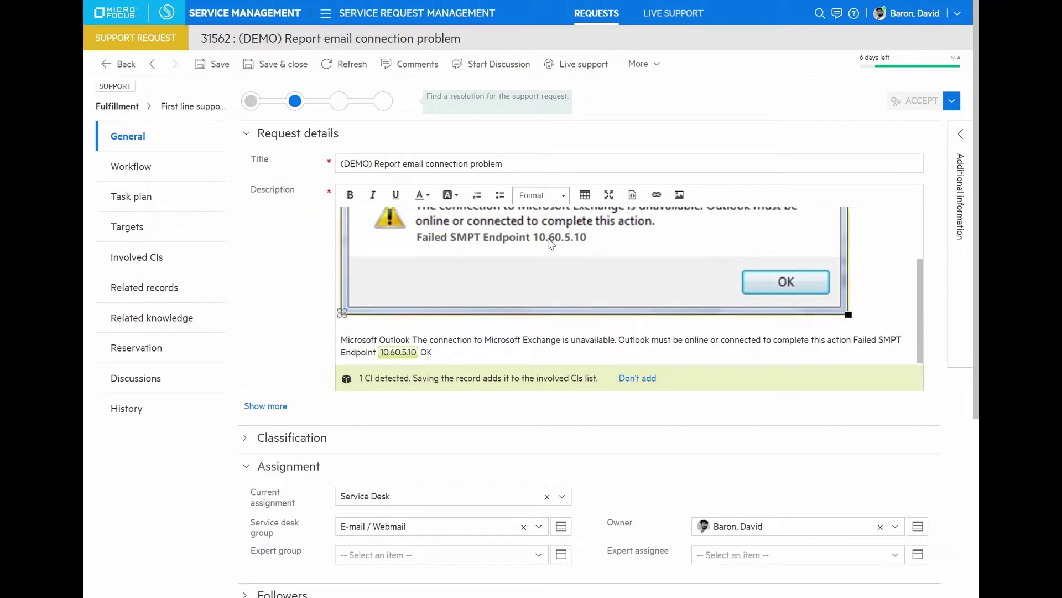
pyautogui.scroll(3, 548, 244)
pyautogui.scroll(-3, 573, 249)
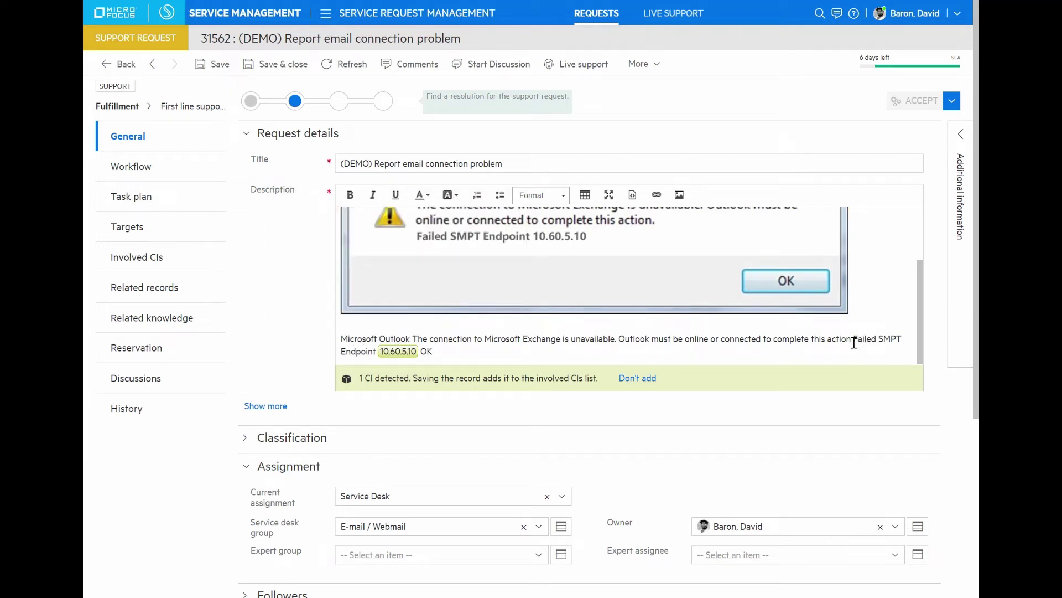
pyautogui.moveTo(382, 354)
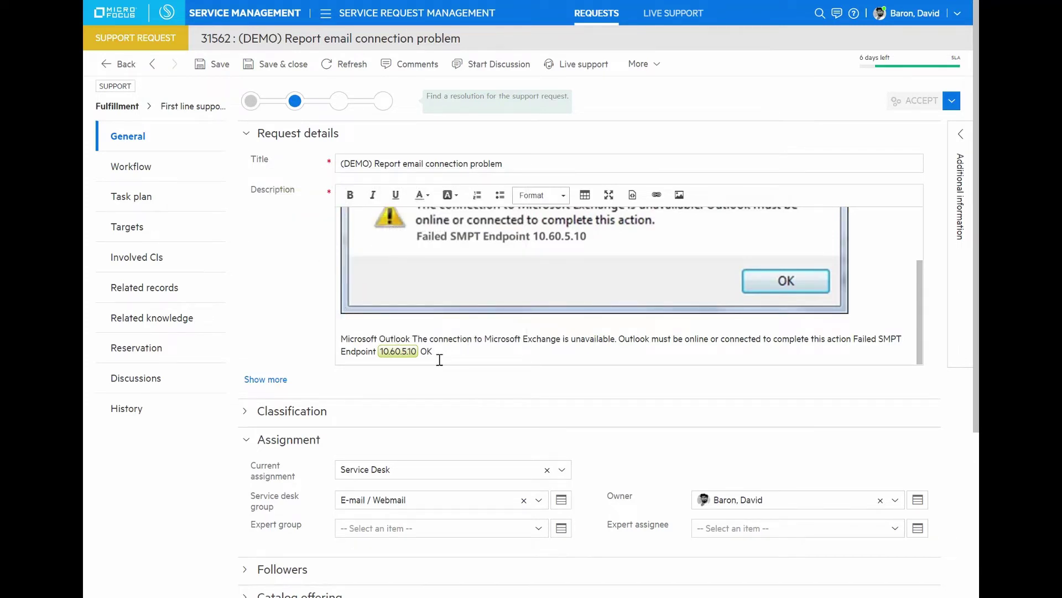
# Step: Expand request 31562's classification and read the resolution saying the Exchange Service is down
pyautogui.click(298, 410)
pyautogui.scroll(-3, 445, 362)
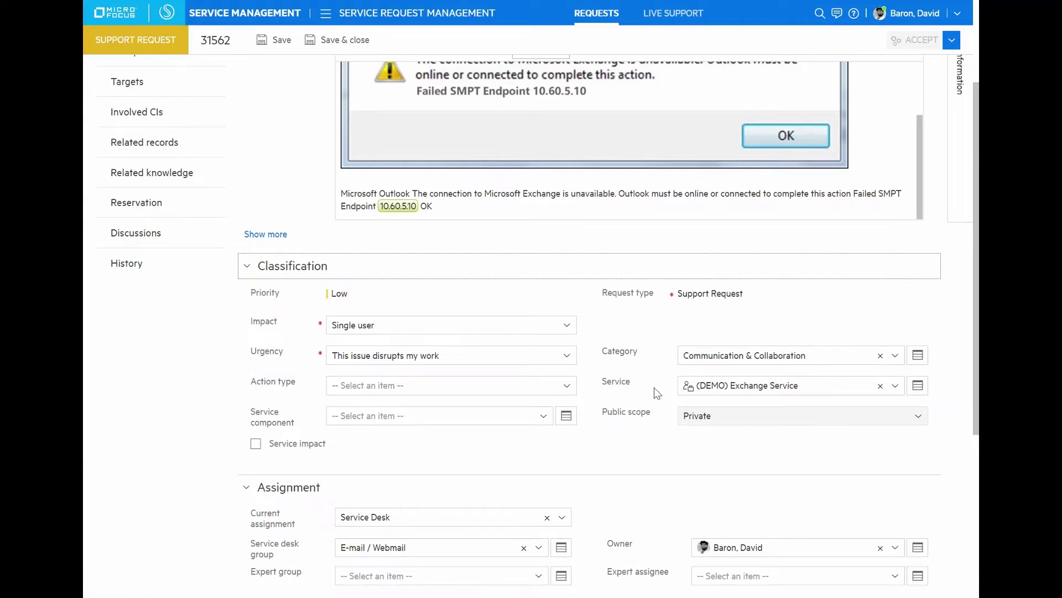
pyautogui.moveTo(790, 391)
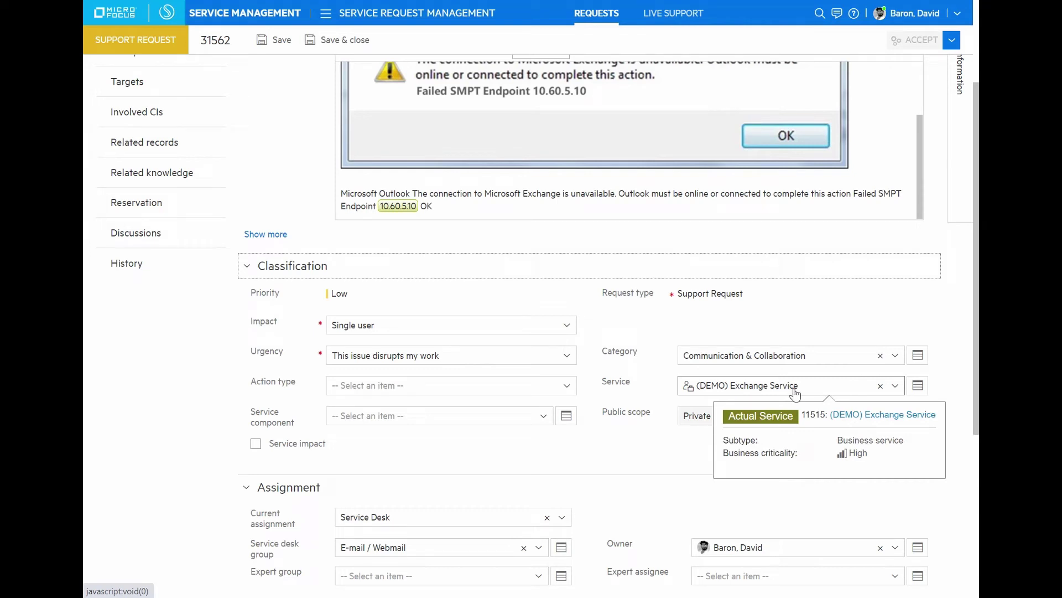
pyautogui.scroll(-5, 796, 394)
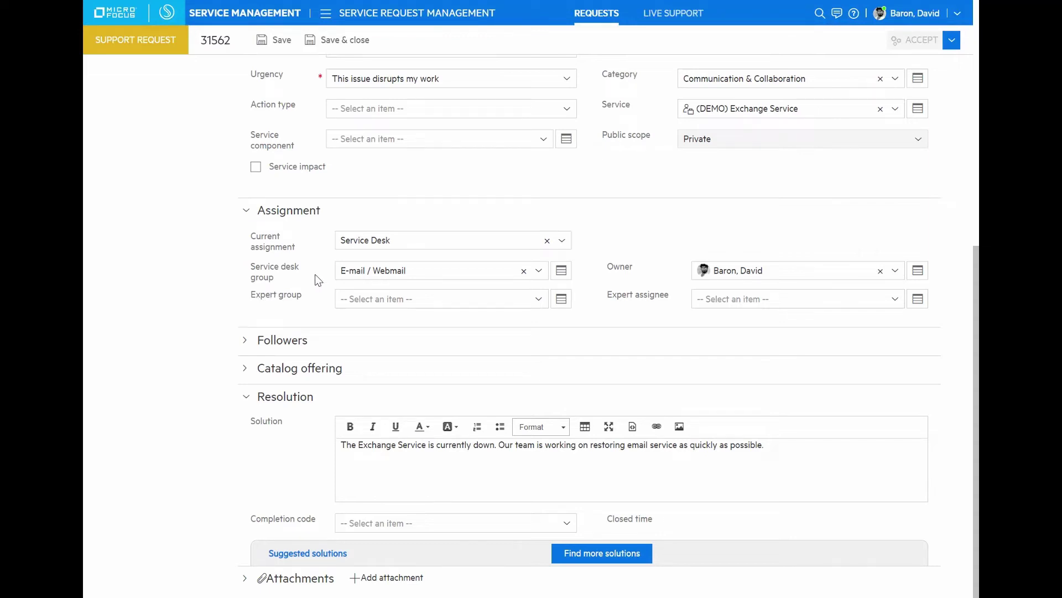
pyautogui.moveTo(403, 276)
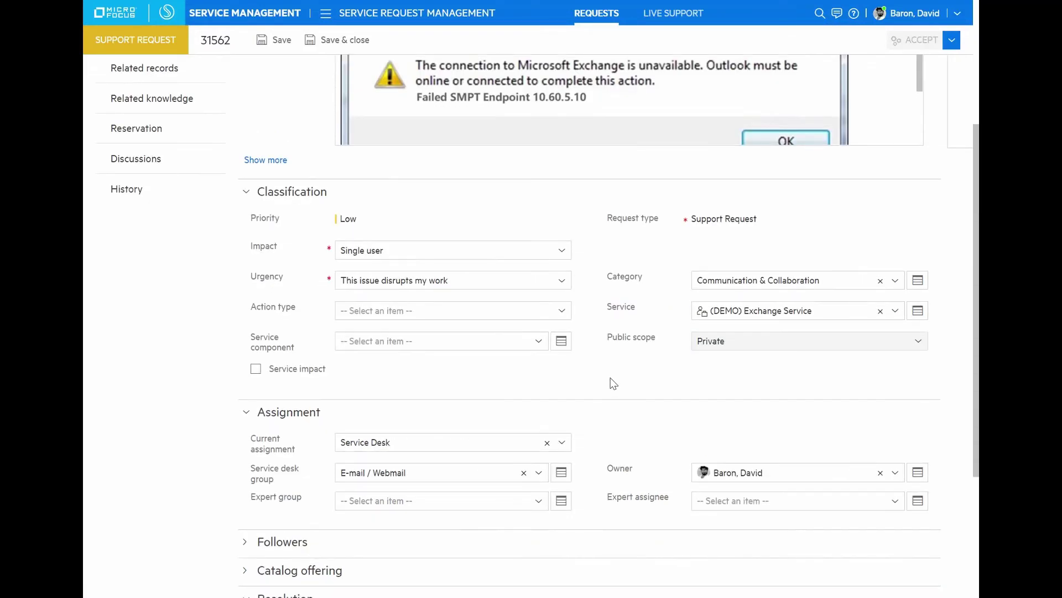
pyautogui.scroll(-4, 607, 382)
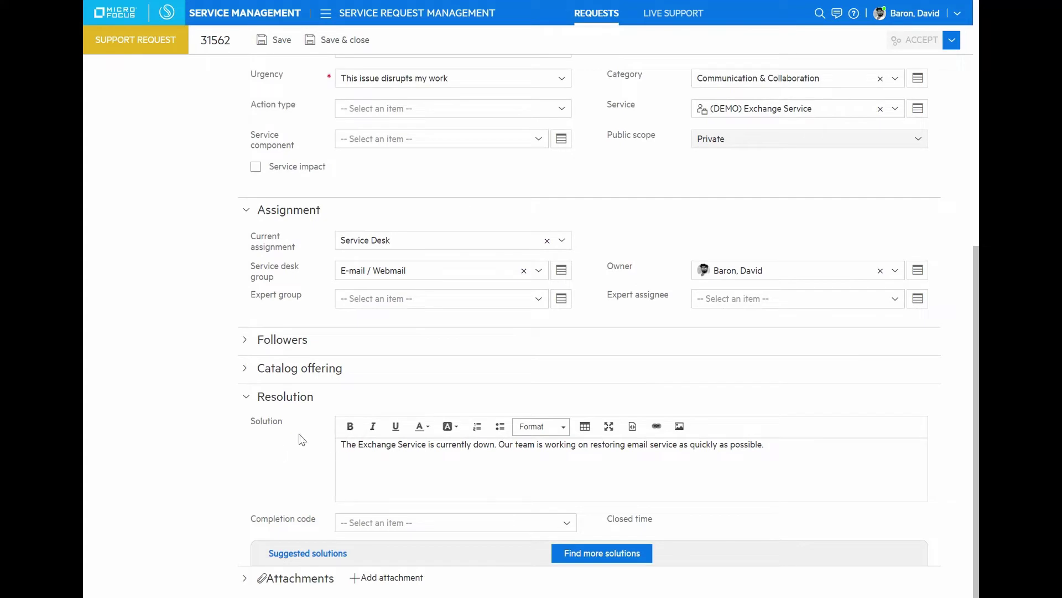
pyautogui.moveTo(346, 445); pyautogui.dragTo(498, 448)
pyautogui.click(499, 448)
pyautogui.scroll(8, 602, 247)
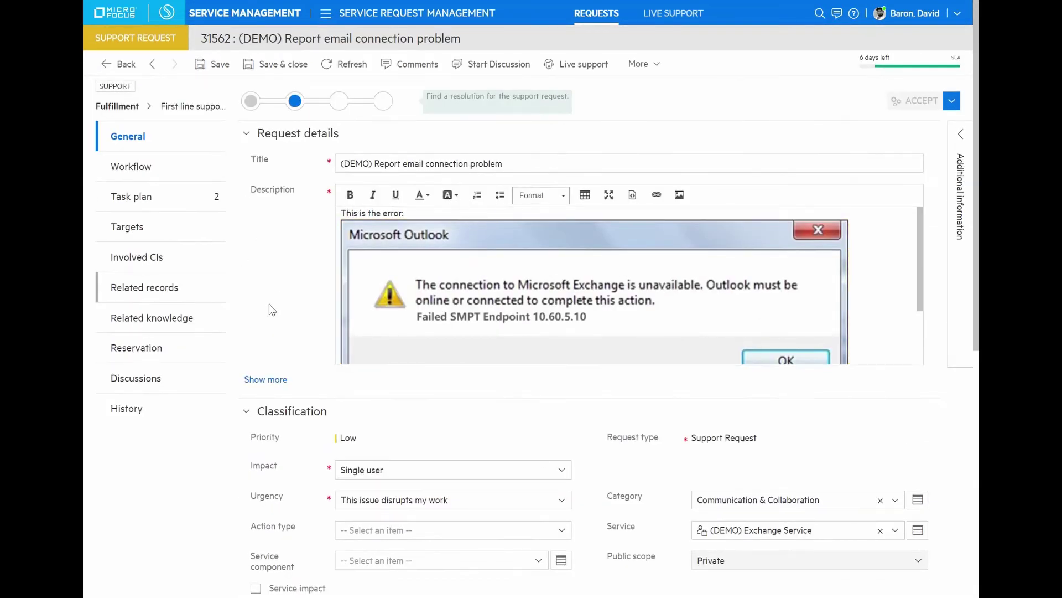
# Step: Inspect the nodes of request 31562's task plan diagram, then view its related records
pyautogui.click(148, 200)
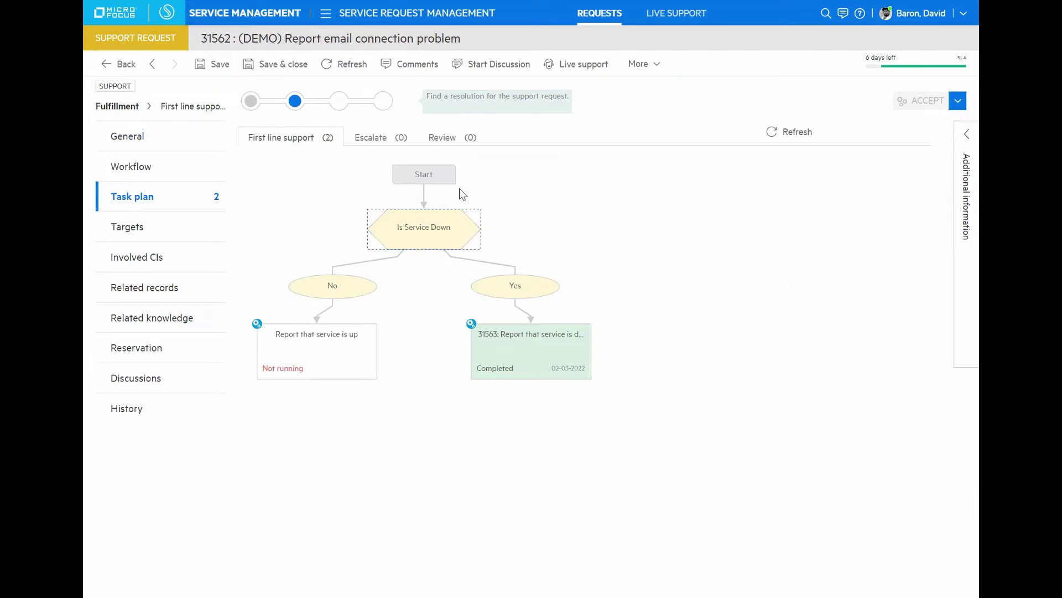
pyautogui.moveTo(422, 249)
pyautogui.moveTo(510, 290)
pyautogui.moveTo(548, 341)
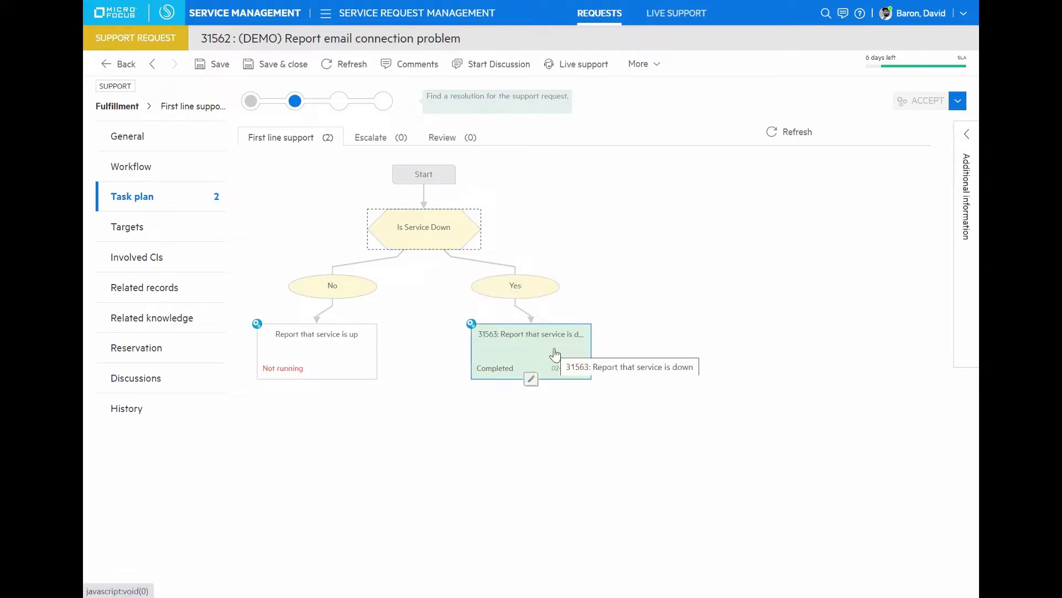
pyautogui.click(166, 287)
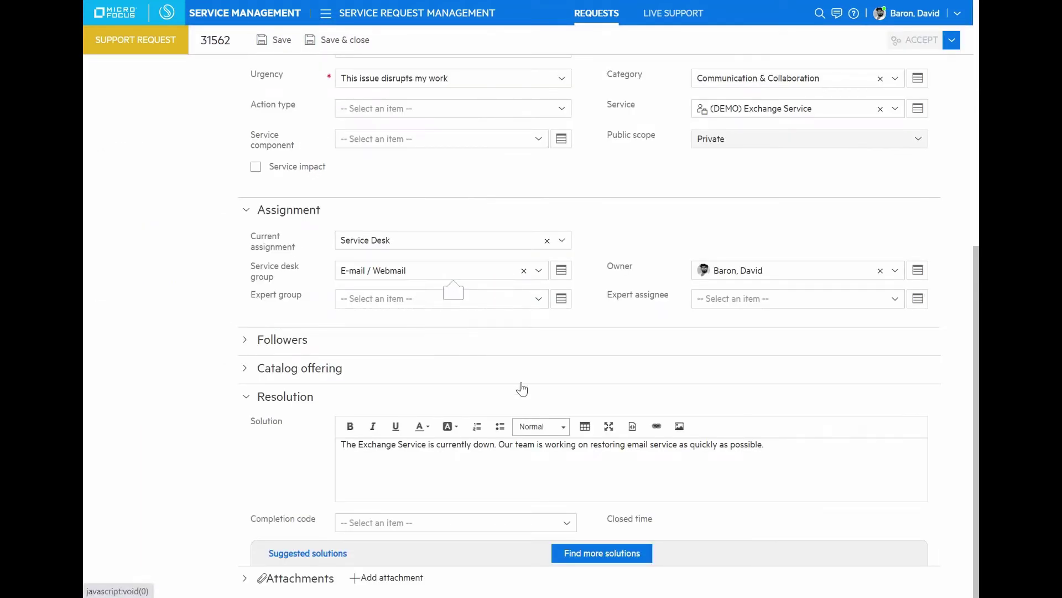
# Step: Find solutions and link incident 13401 'Exchange Emails can't be accessed' as related
pyautogui.click(580, 558)
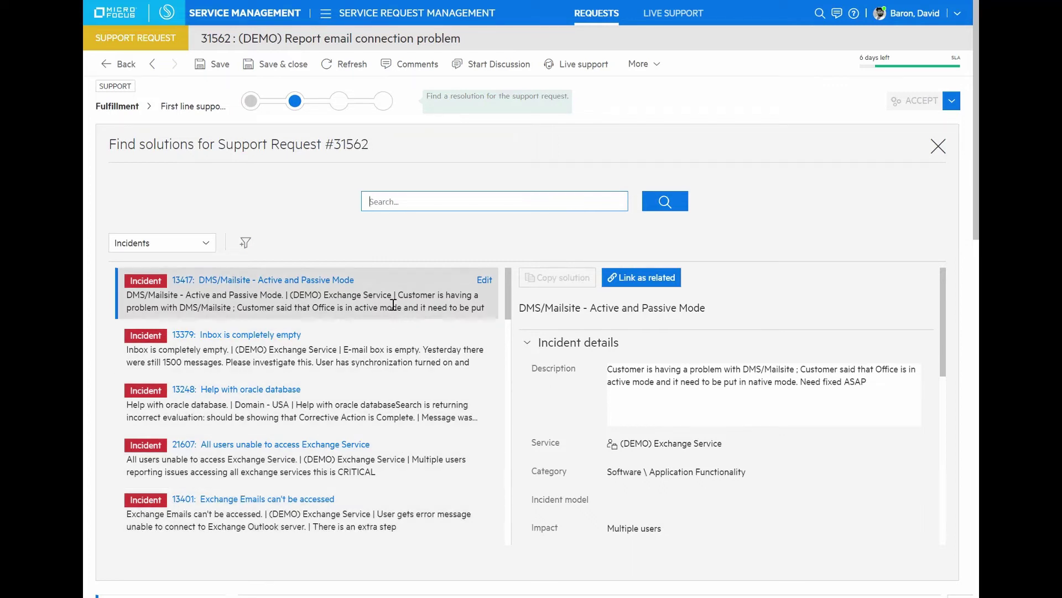
pyautogui.click(391, 523)
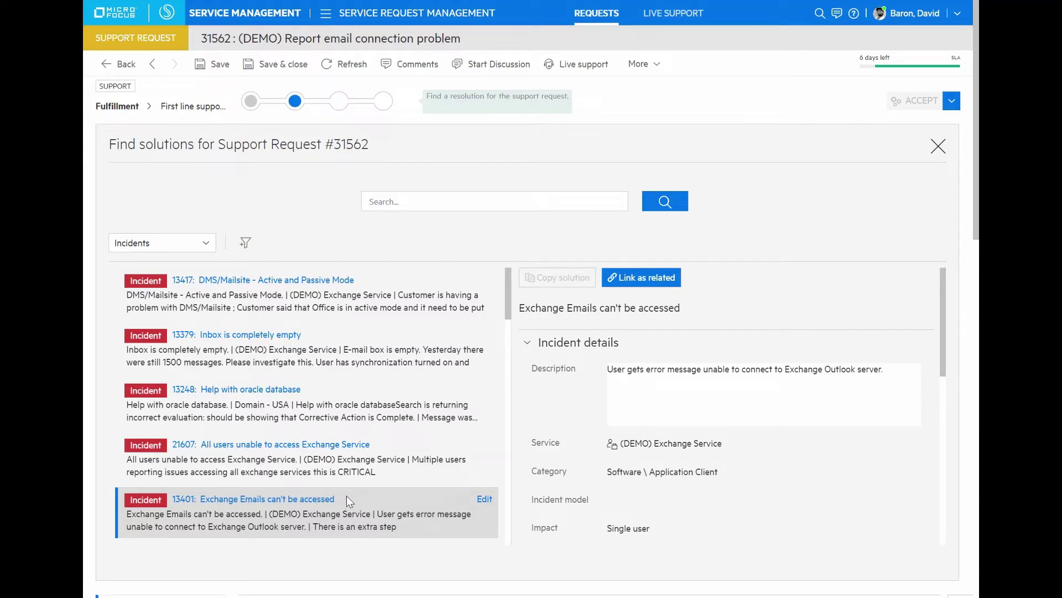
pyautogui.click(653, 283)
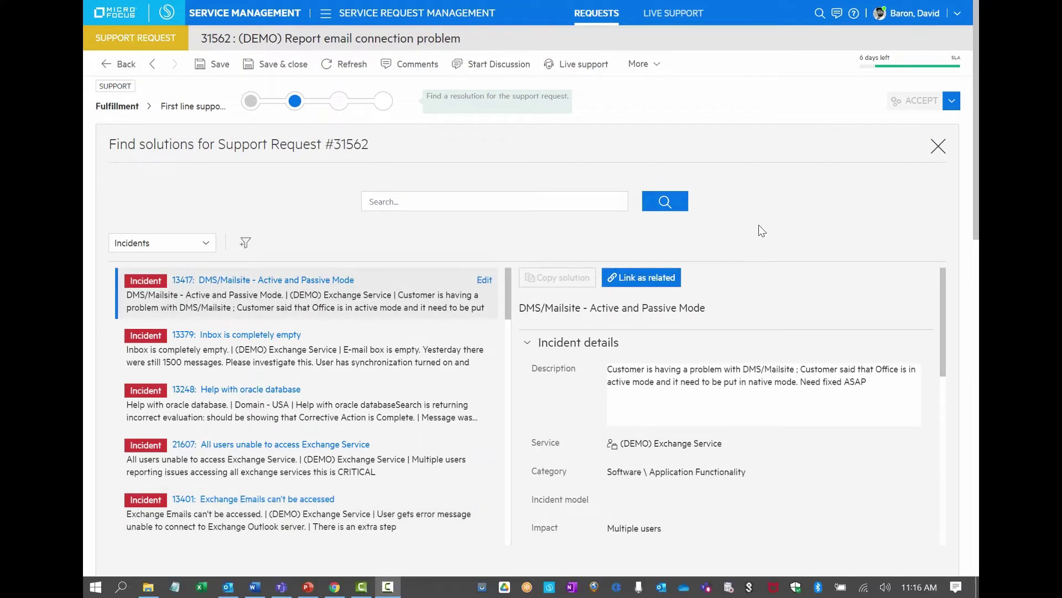
# Step: Filter solutions to Changes, then to Articles, and open article 15657 on the Exchange-unavailable error
pyautogui.click(169, 250)
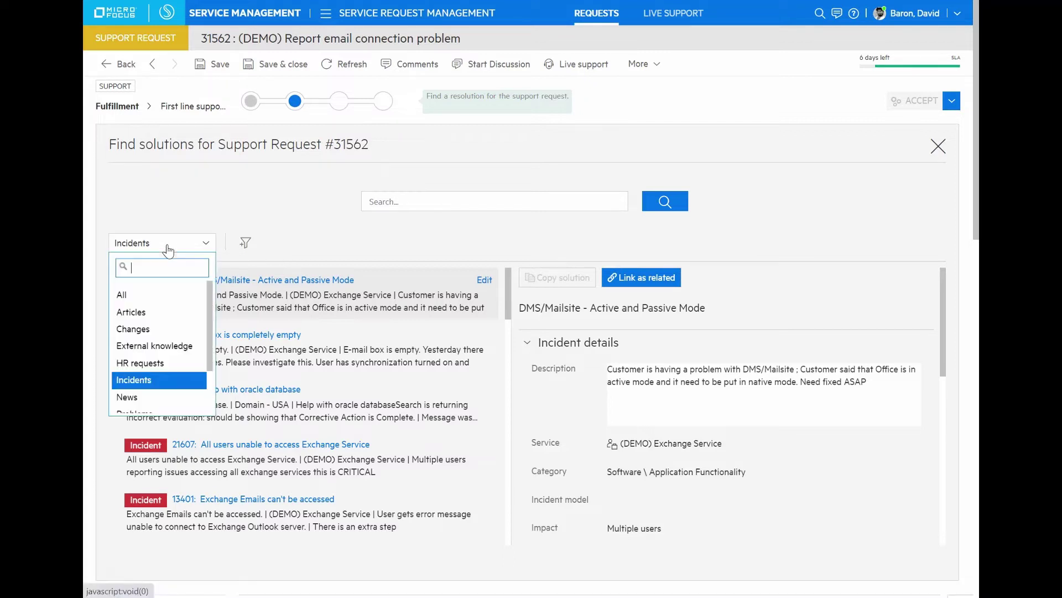
pyautogui.click(156, 331)
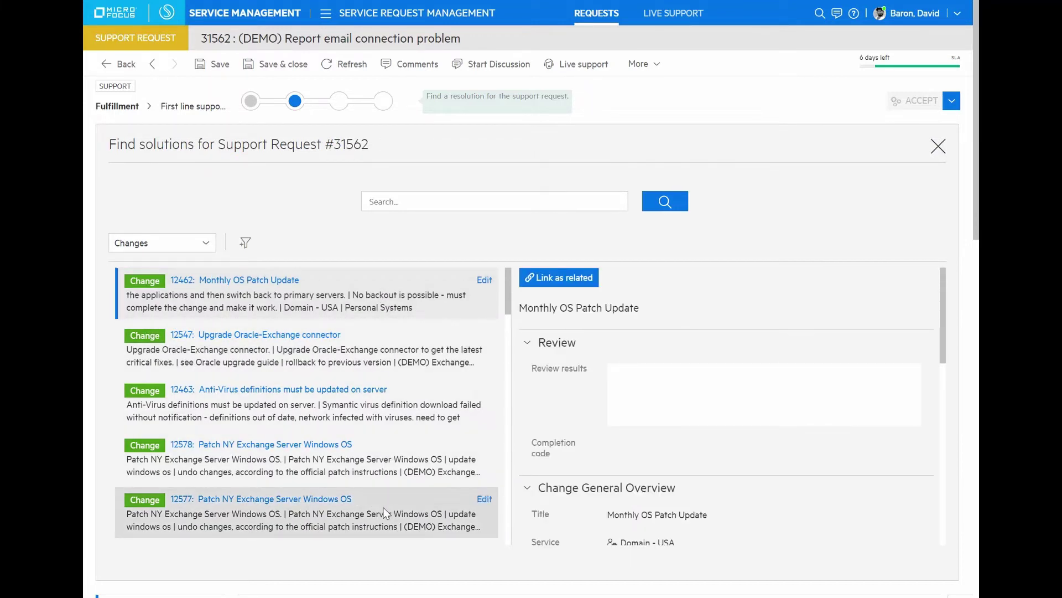
pyautogui.click(184, 249)
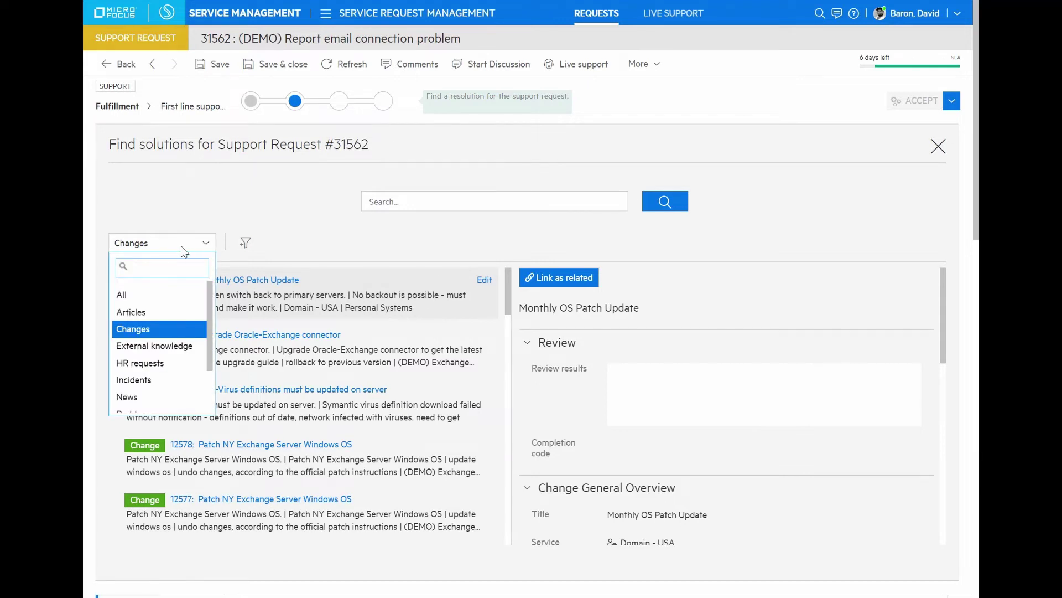
pyautogui.click(163, 312)
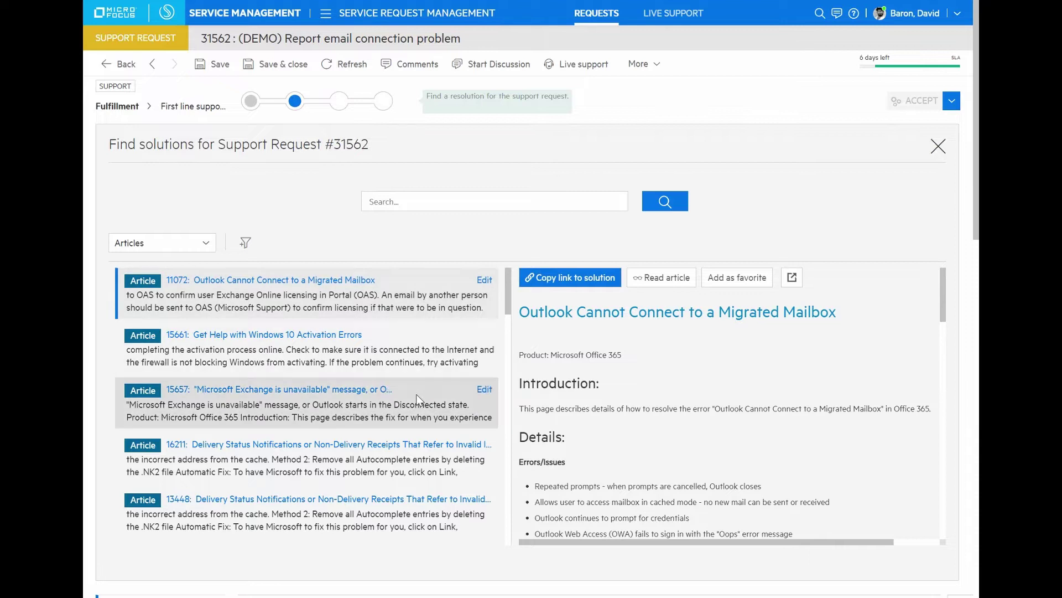
pyautogui.click(411, 408)
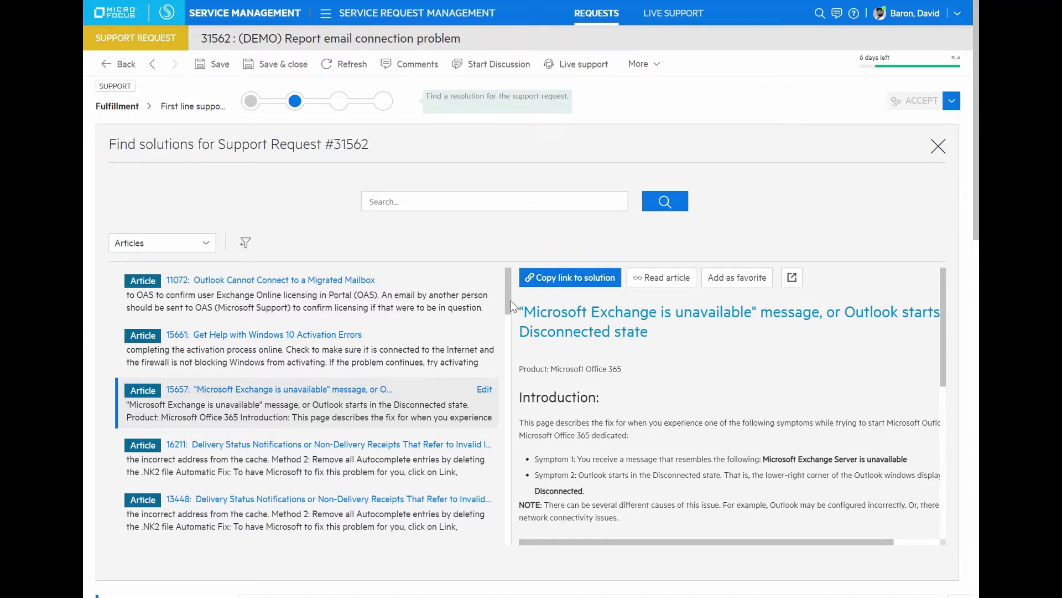
# Step: Close Find solutions with Escape and view the involved CIs, showing server device 11795
pyautogui.press('Escape')
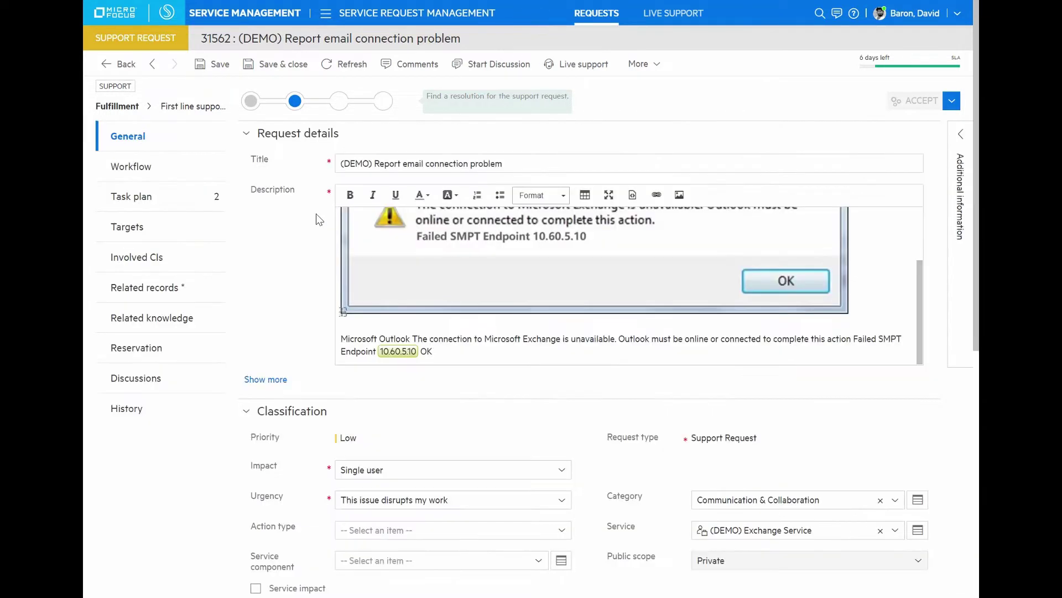
pyautogui.scroll(3, 436, 248)
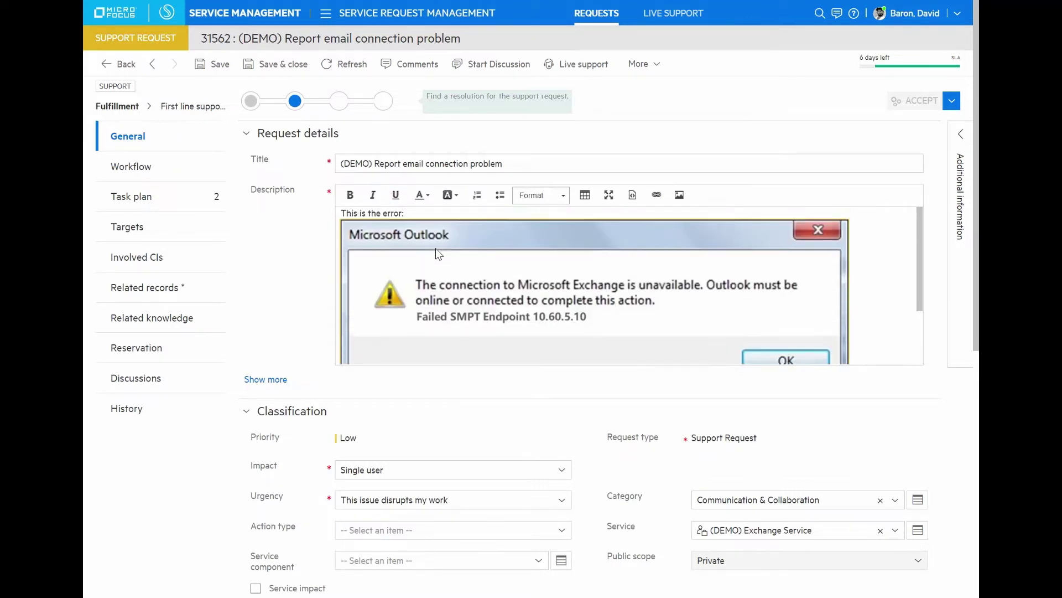
pyautogui.scroll(-3, 436, 247)
pyautogui.moveTo(403, 352)
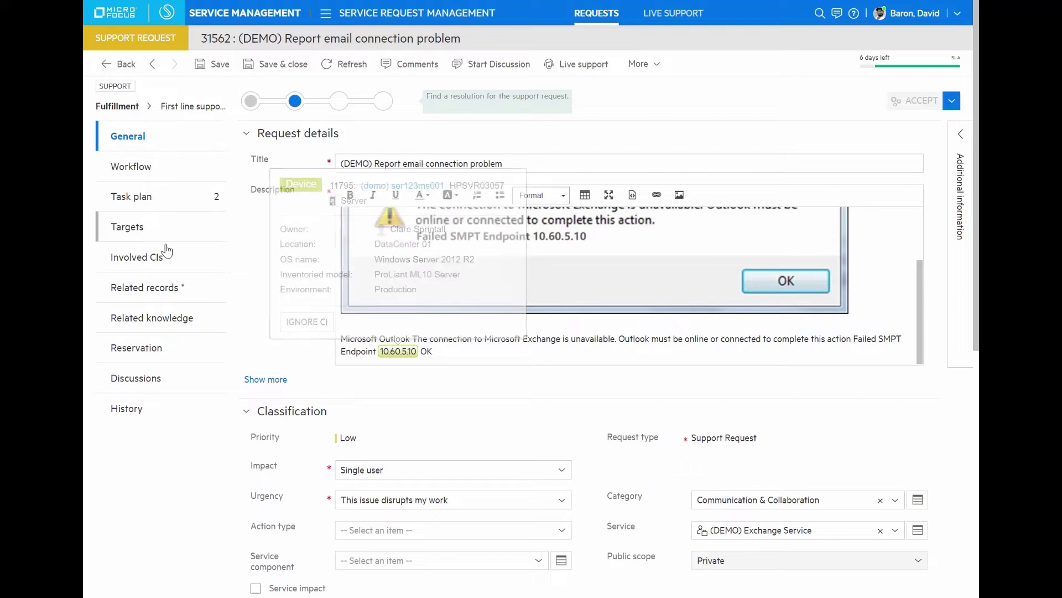
pyautogui.click(121, 263)
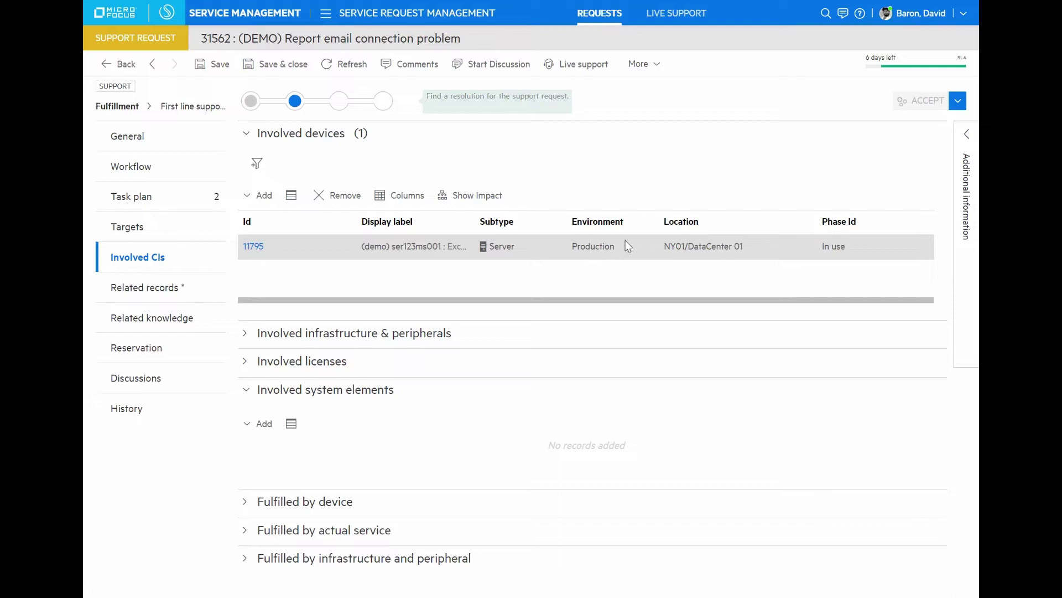
# Step: Show device 11795's impact graph and follow its (demo) ser123ms001 server link
pyautogui.click(463, 196)
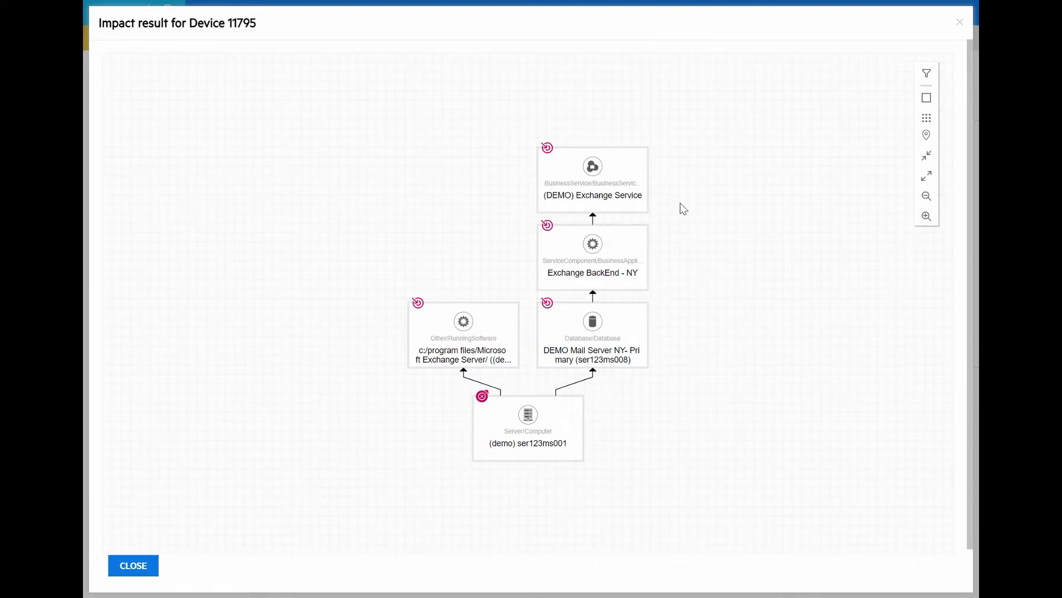
pyautogui.click(533, 448)
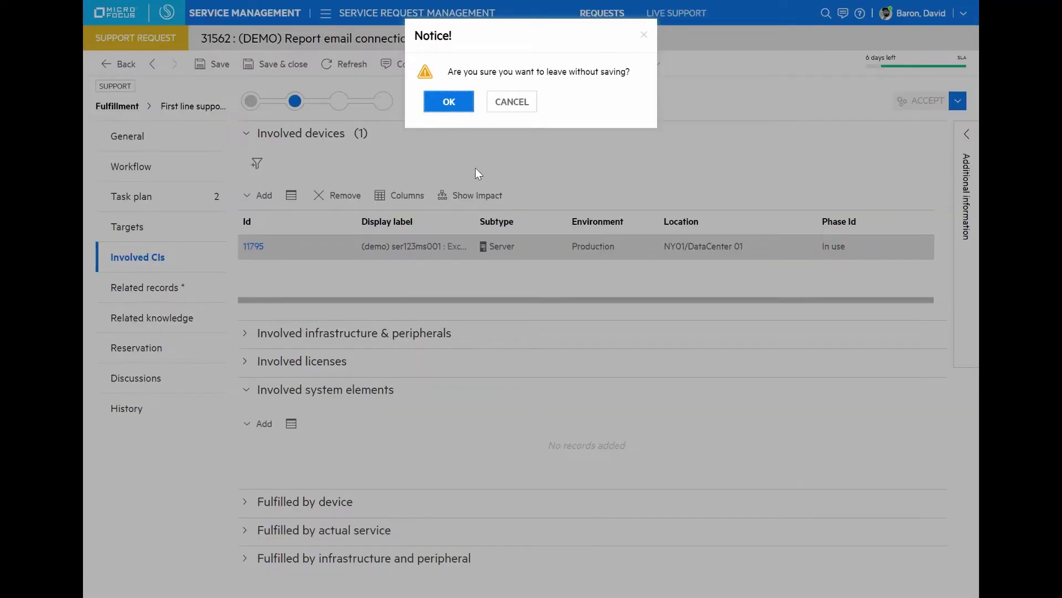
# Step: Leave without saving and review server 11795's hardware, software, related CIs and related records
pyautogui.click(449, 101)
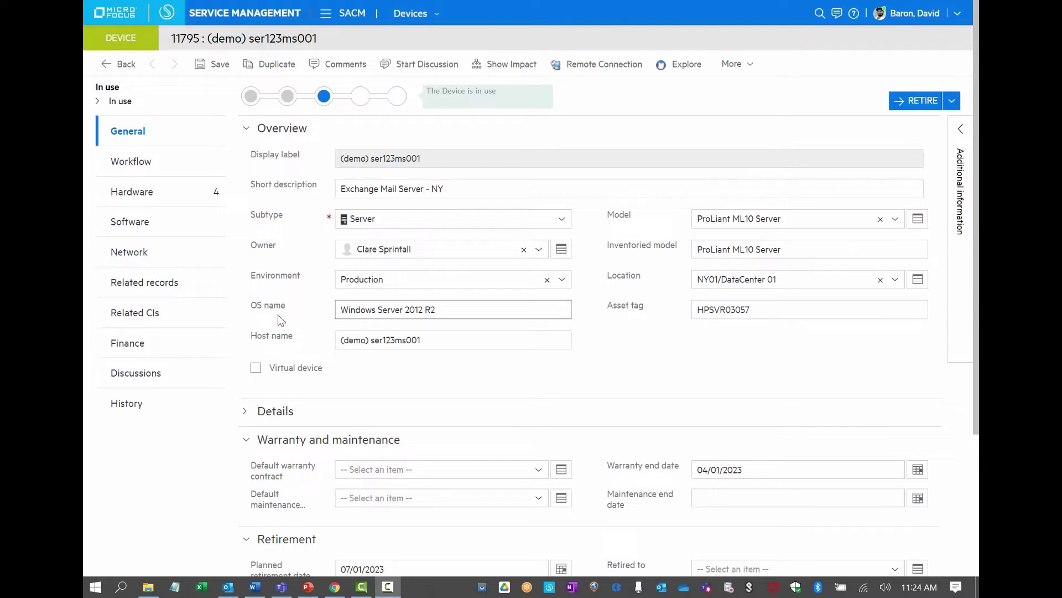
pyautogui.click(142, 192)
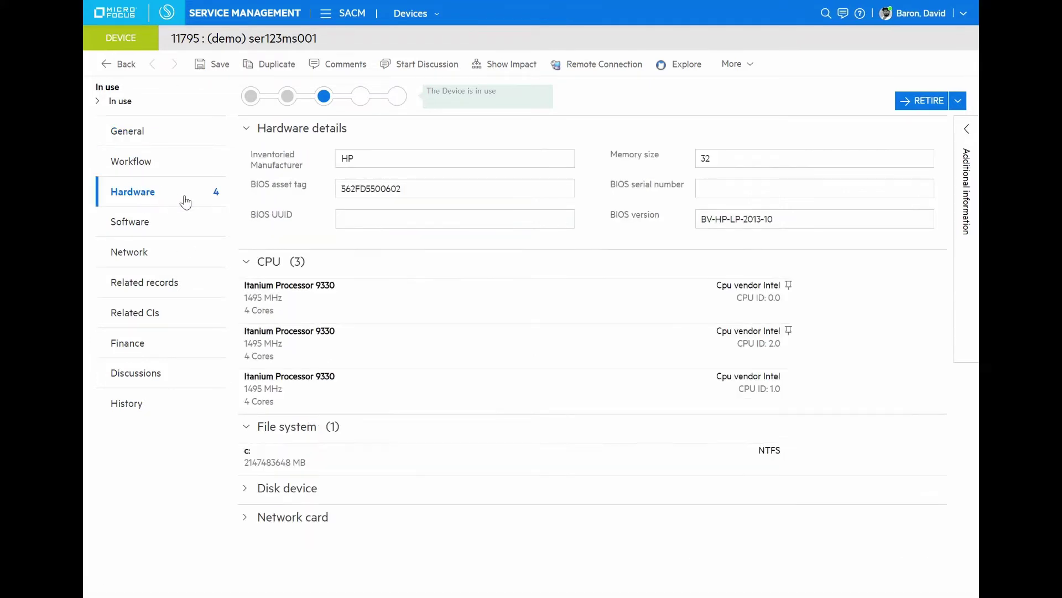
pyautogui.click(113, 227)
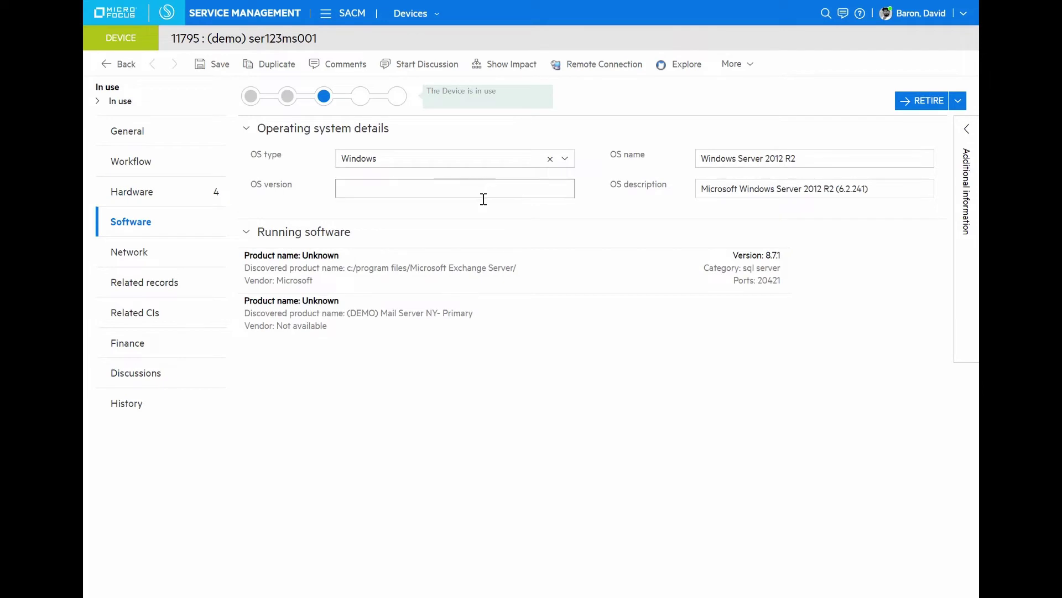
pyautogui.click(147, 313)
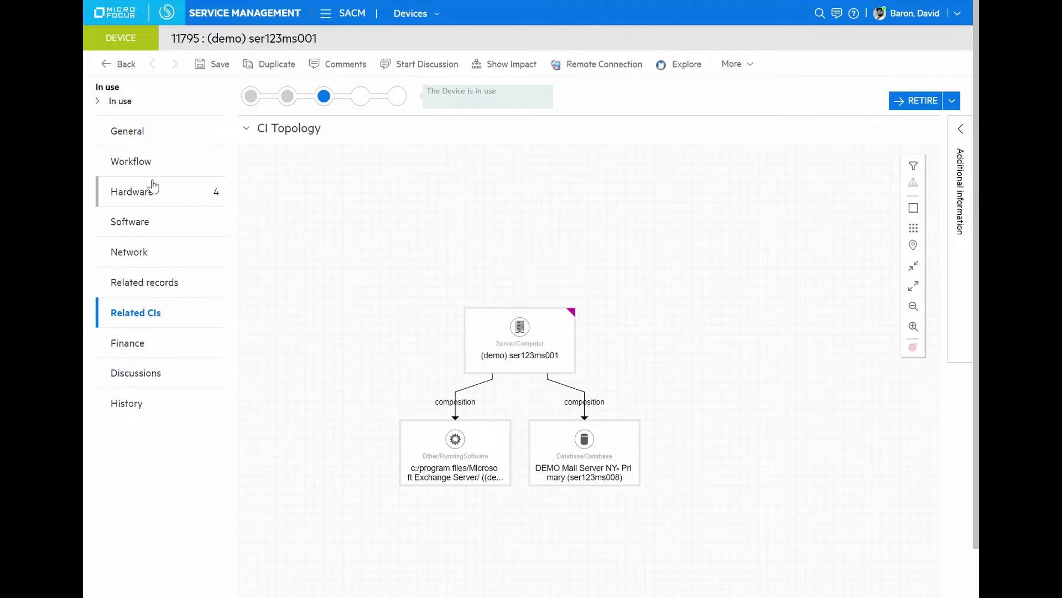
pyautogui.click(145, 284)
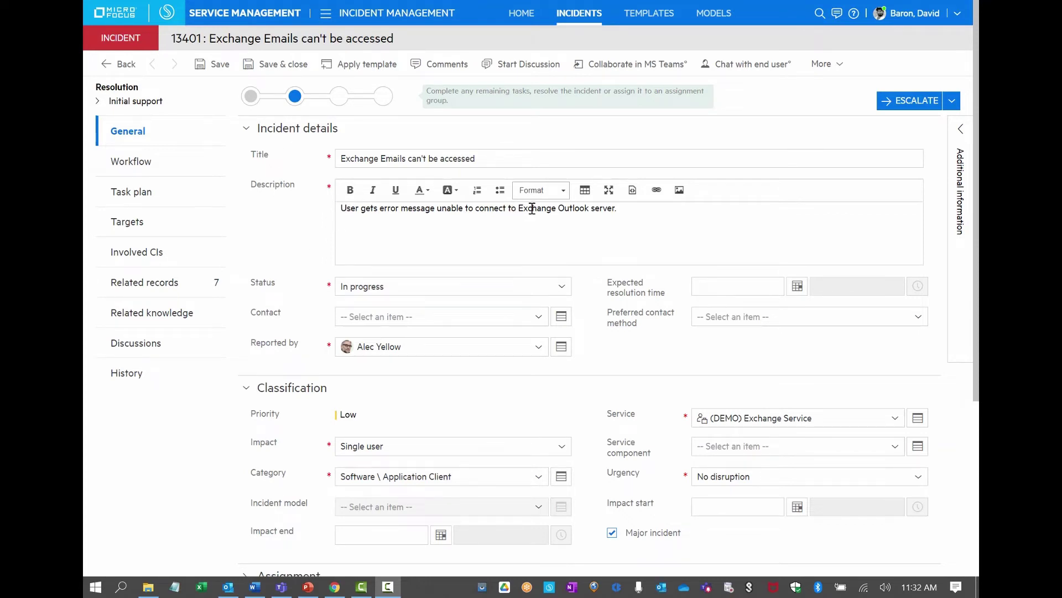
pyautogui.click(166, 170)
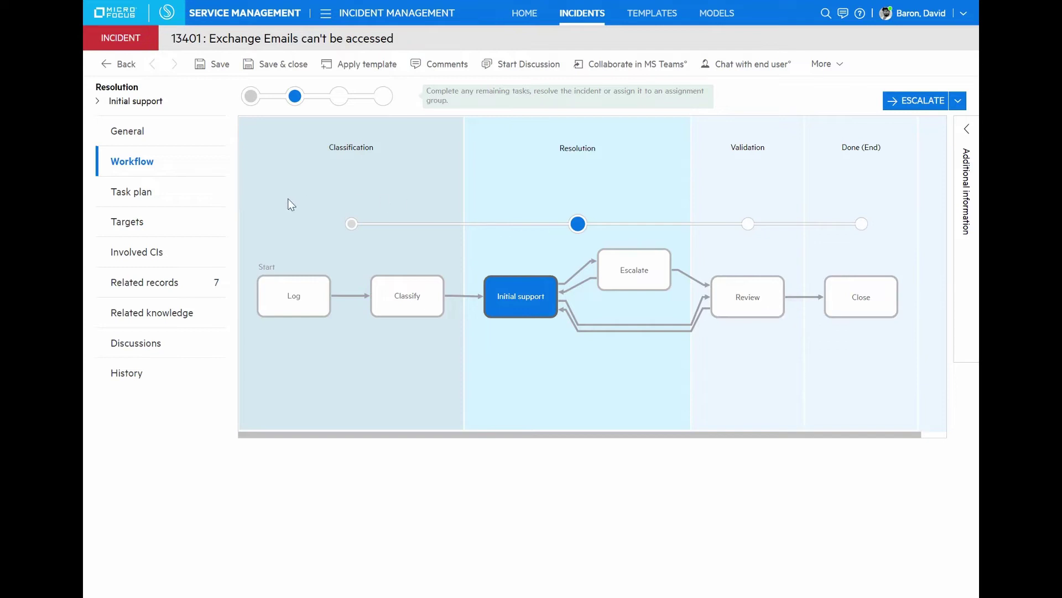
pyautogui.click(162, 286)
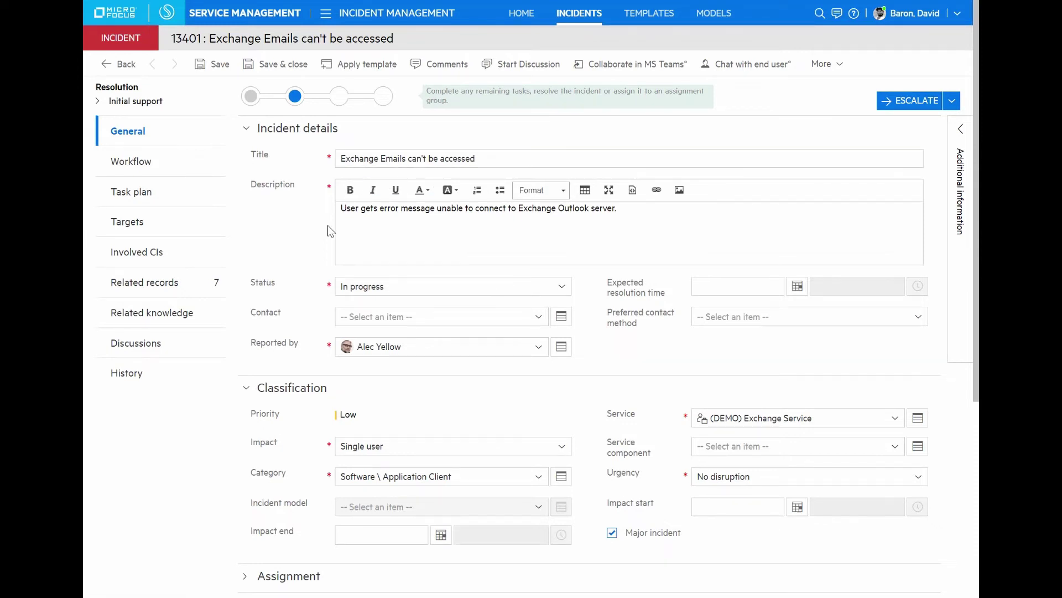
# Step: Close Suggested solutions, expand the three-member Major incident team, and open Collaborate in MS Teams
pyautogui.scroll(-5, 322, 560)
pyautogui.moveTo(618, 474)
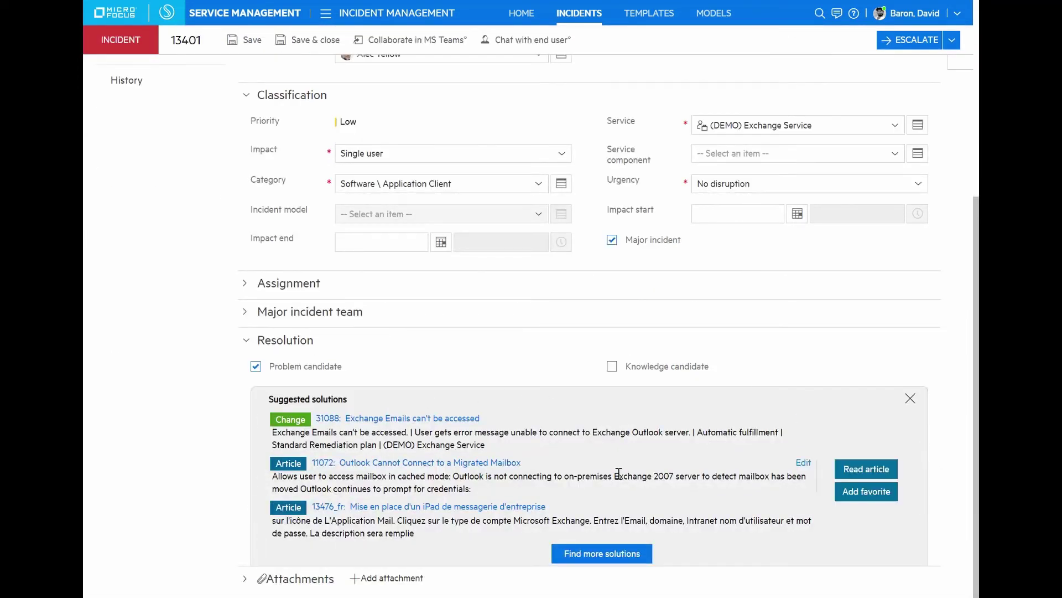
pyautogui.moveTo(554, 418)
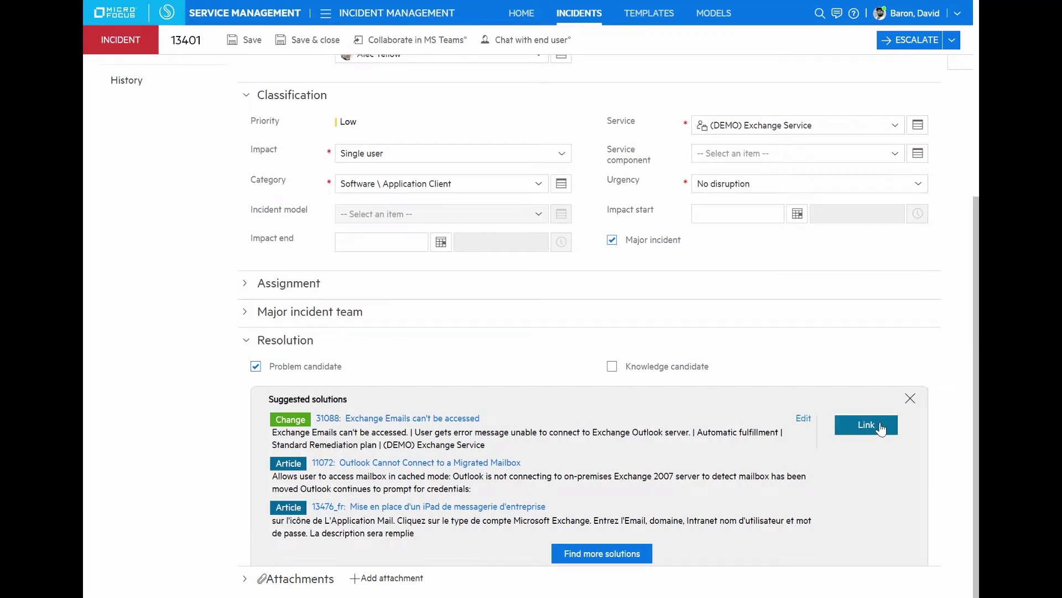
pyautogui.click(910, 399)
pyautogui.click(303, 313)
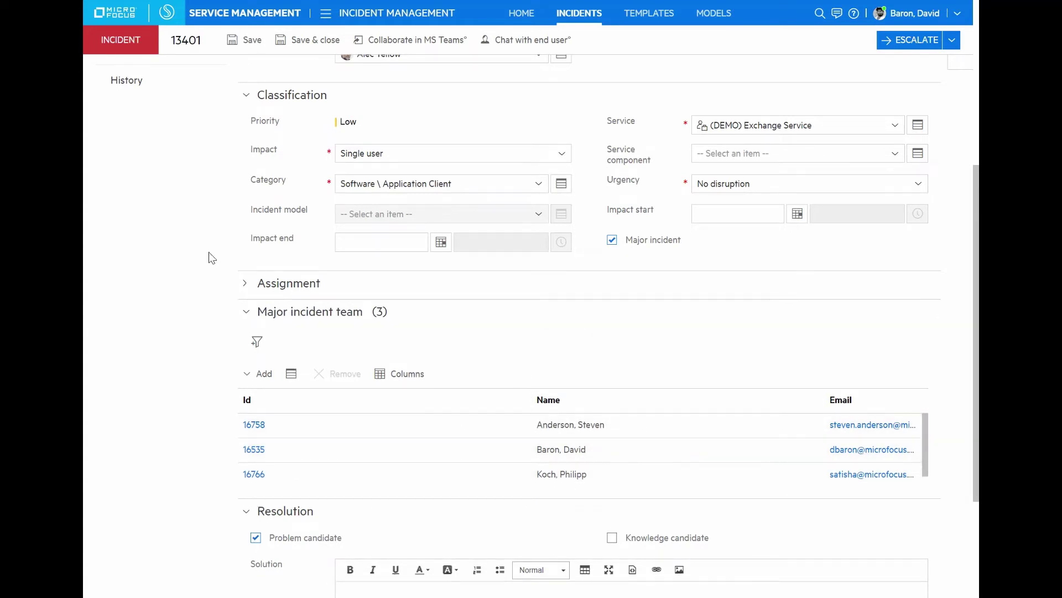
pyautogui.scroll(5, 624, 354)
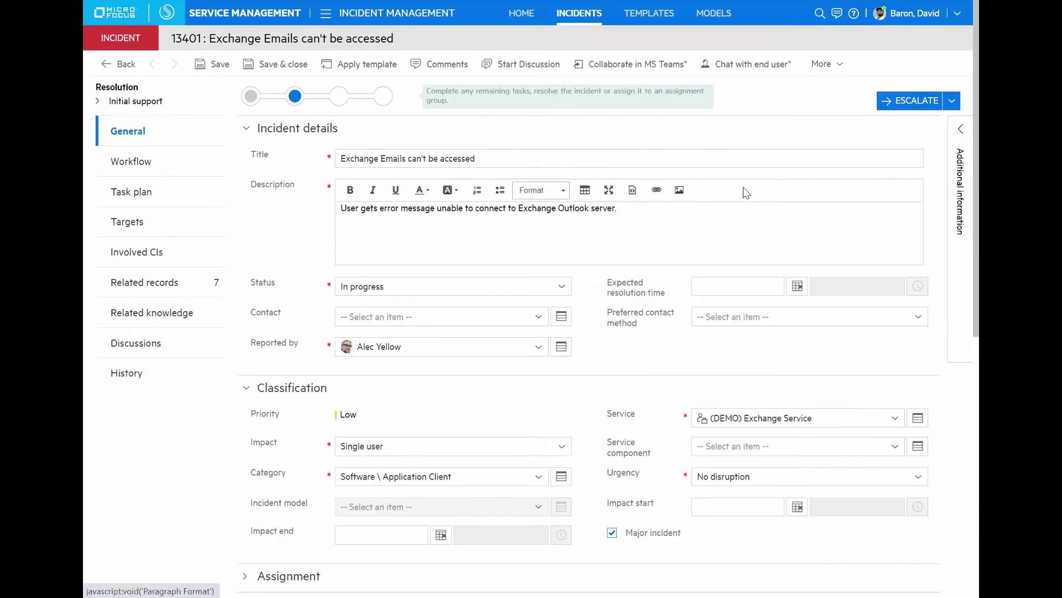
pyautogui.click(624, 65)
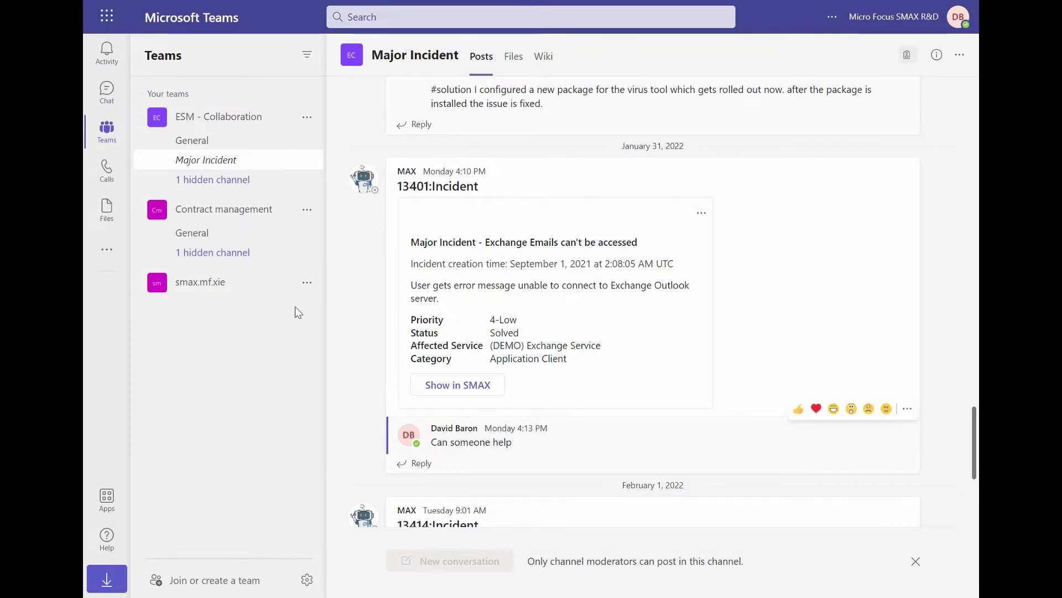
# Step: Reply under the 'Can someone help' message with the prepared two-line text
pyautogui.click(416, 464)
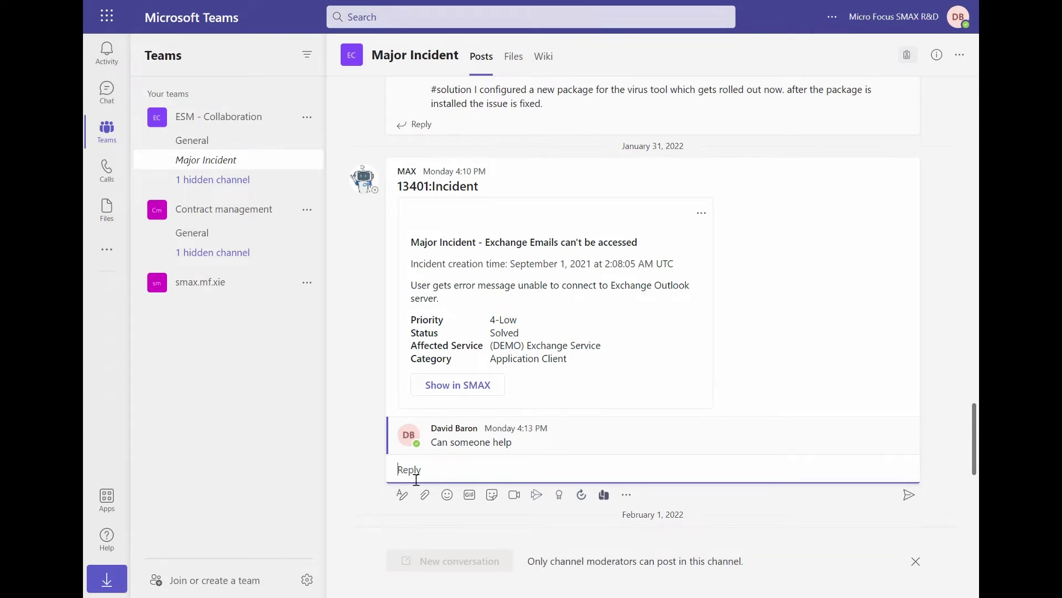
pyautogui.write("We need to generate a new license key certificate for our Exchange service. Use the automated 'New Certificate' change model to get this going ASAP.")
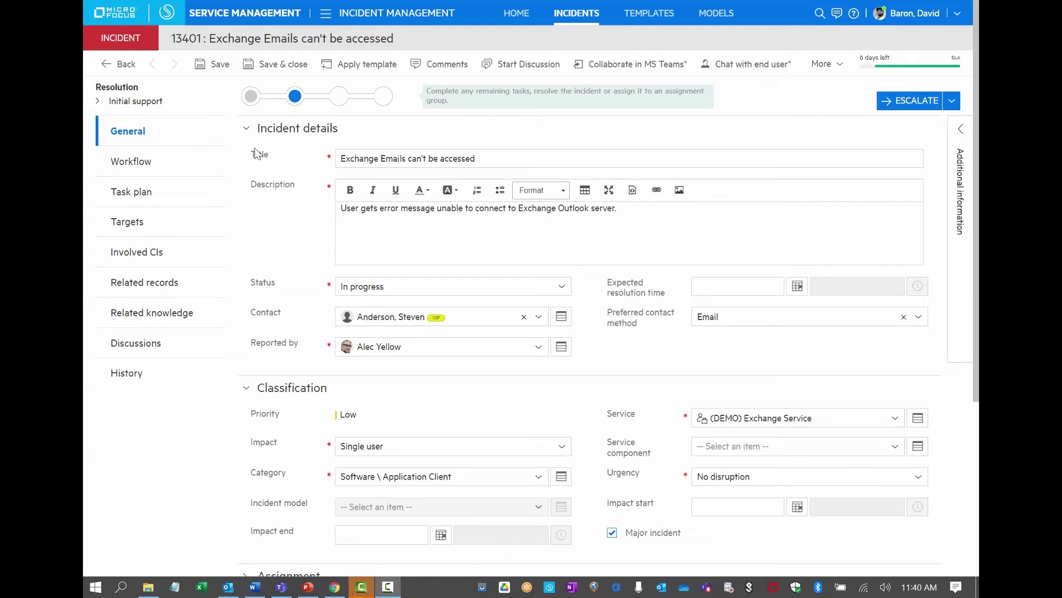
# Step: Open incident 13401's Discussions and highlight the Teams reply requesting a new certificate
pyautogui.click(156, 345)
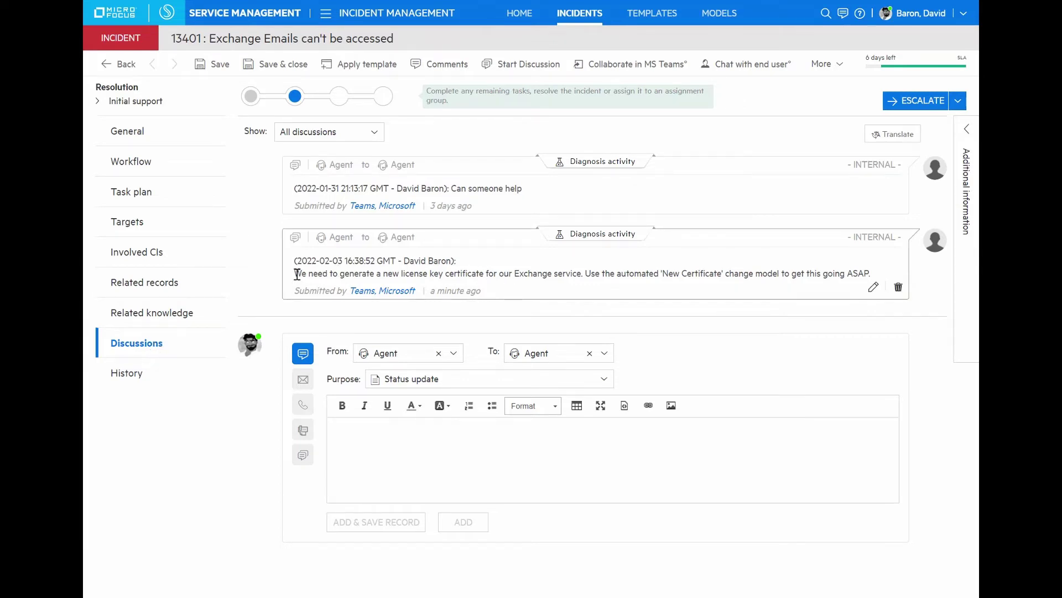
pyautogui.moveTo(300, 274); pyautogui.dragTo(586, 277)
pyautogui.click(598, 272)
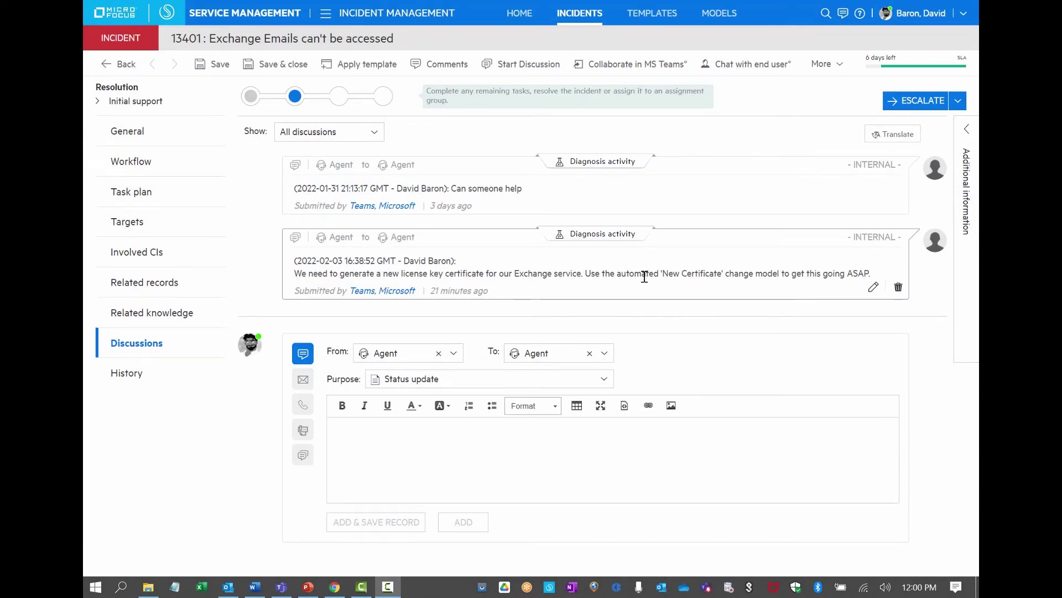
# Step: Use More > Create change from record with the Create a New Exchange Certificate model, then save
pyautogui.click(842, 70)
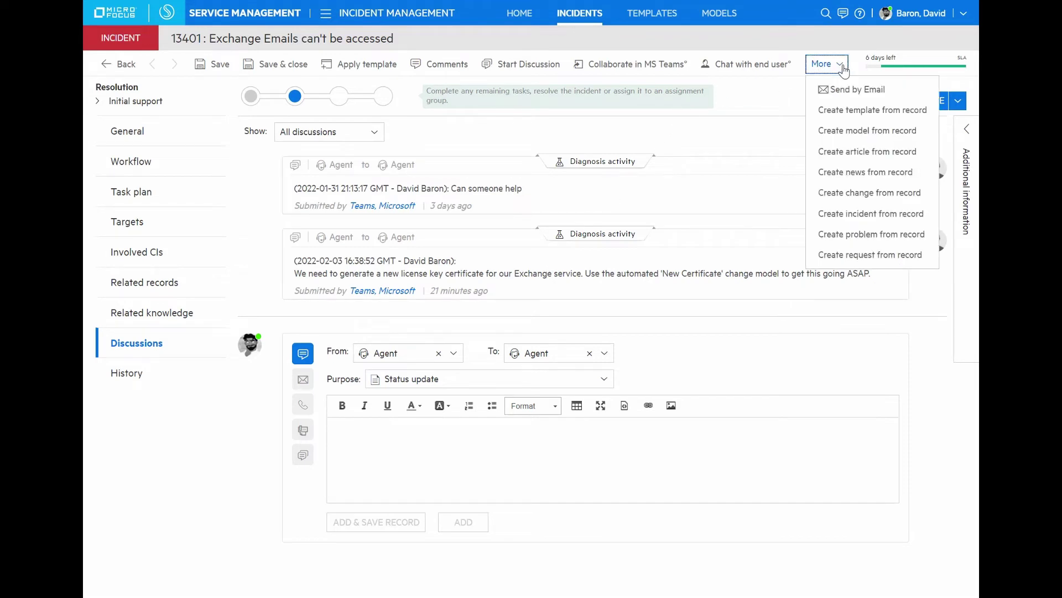
pyautogui.click(838, 194)
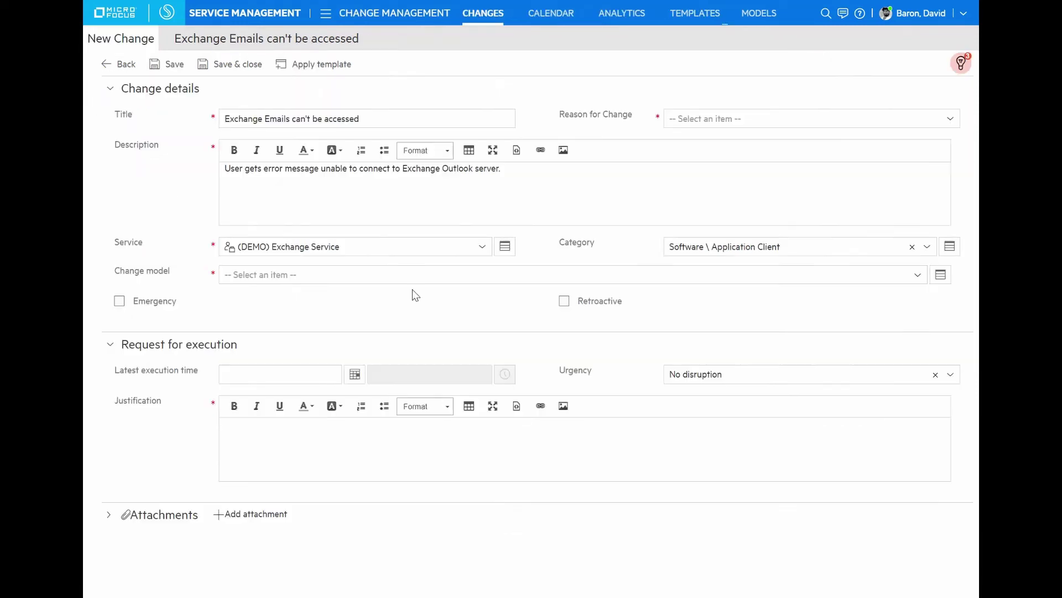
pyautogui.click(344, 280)
pyautogui.write('Creat')
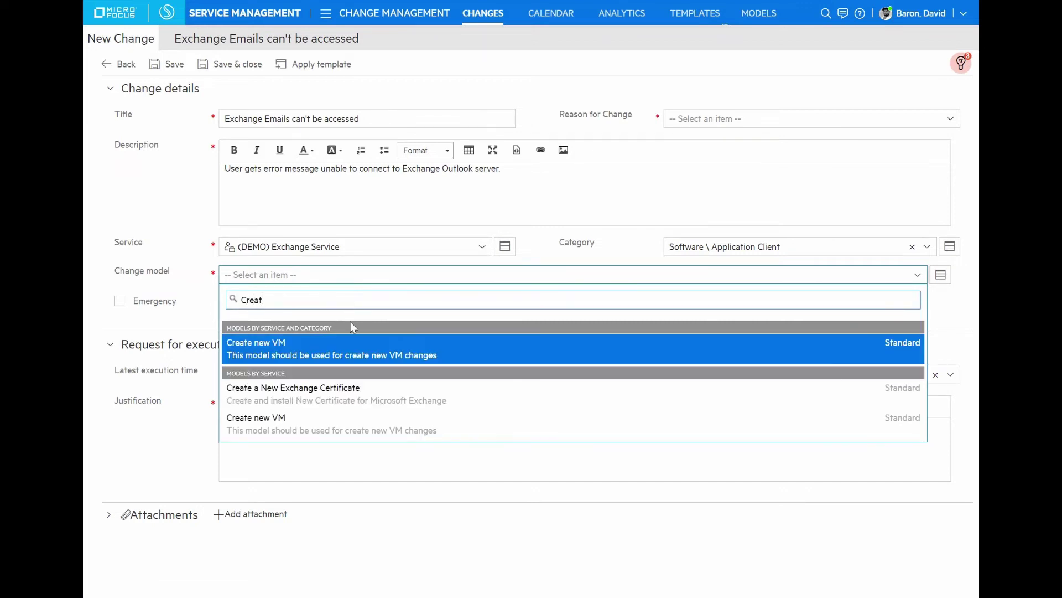
pyautogui.click(373, 399)
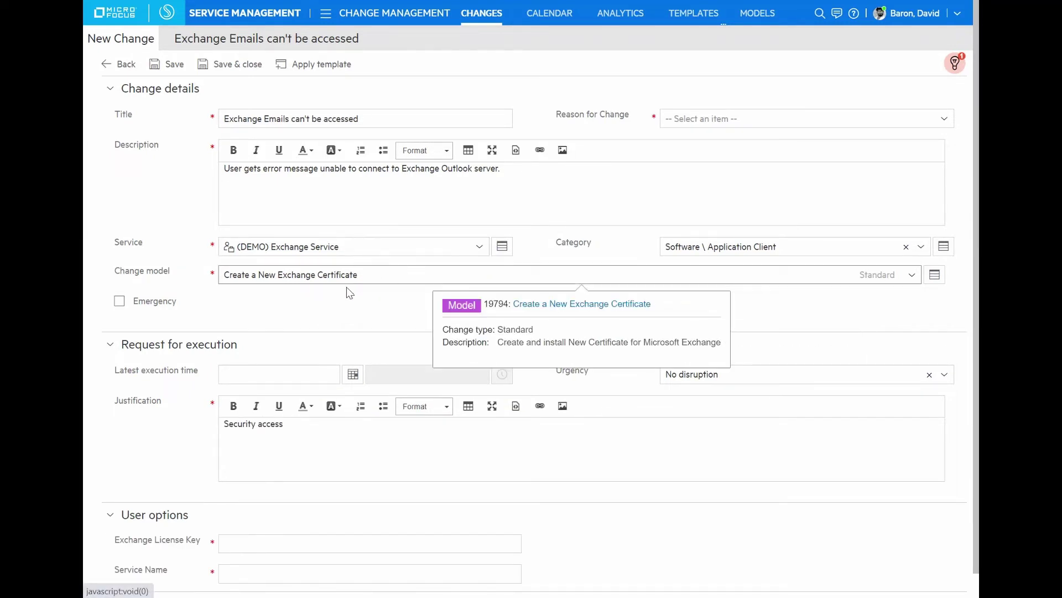
pyautogui.click(165, 64)
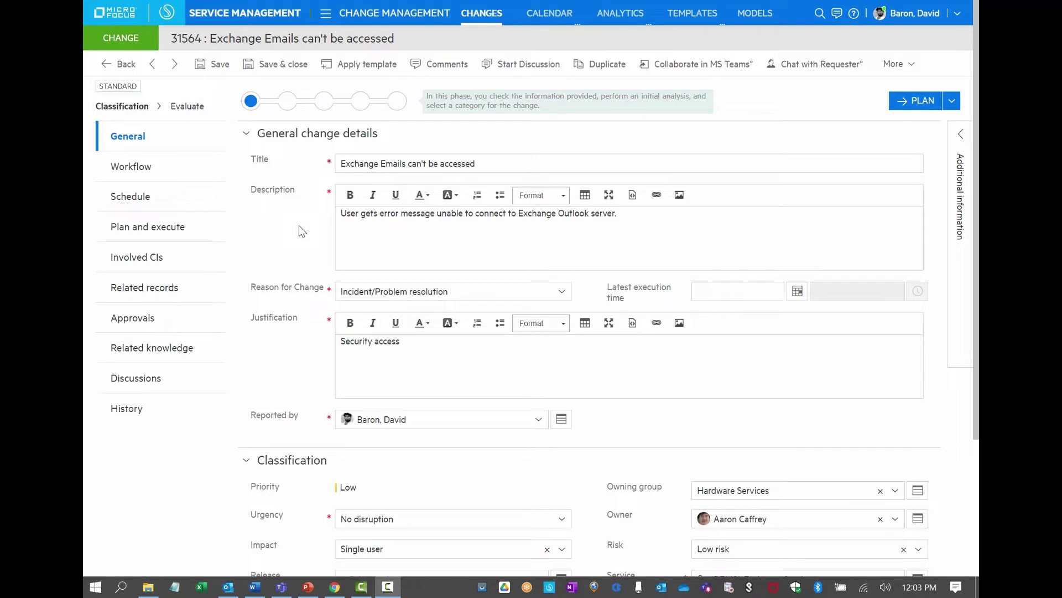
# Step: Review the General form, then open the Workflow diagram and scroll across its stages
pyautogui.scroll(-1, 282, 340)
pyautogui.scroll(-4, 282, 340)
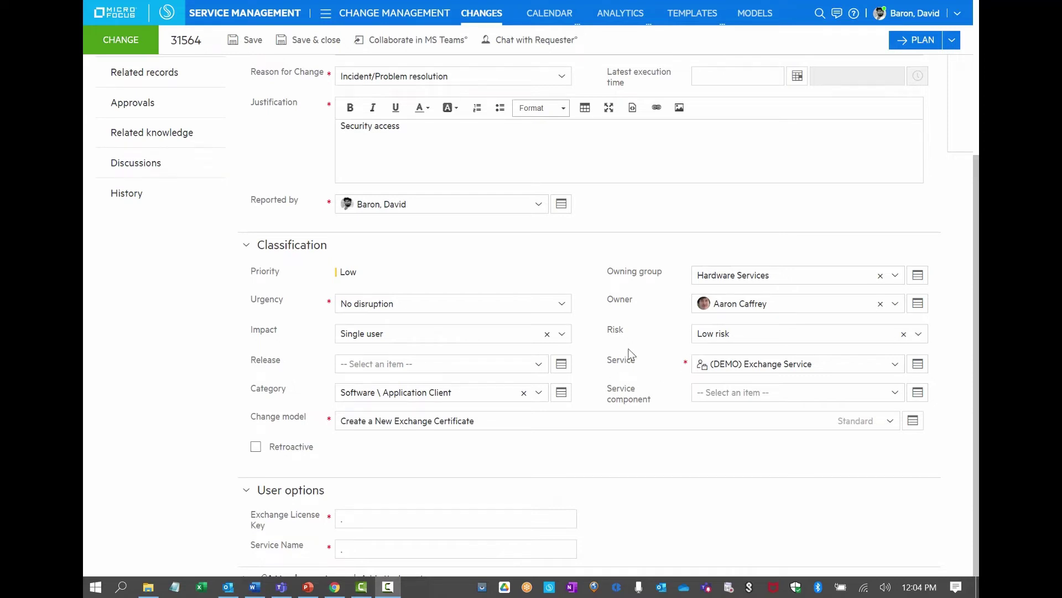
pyautogui.moveTo(811, 377)
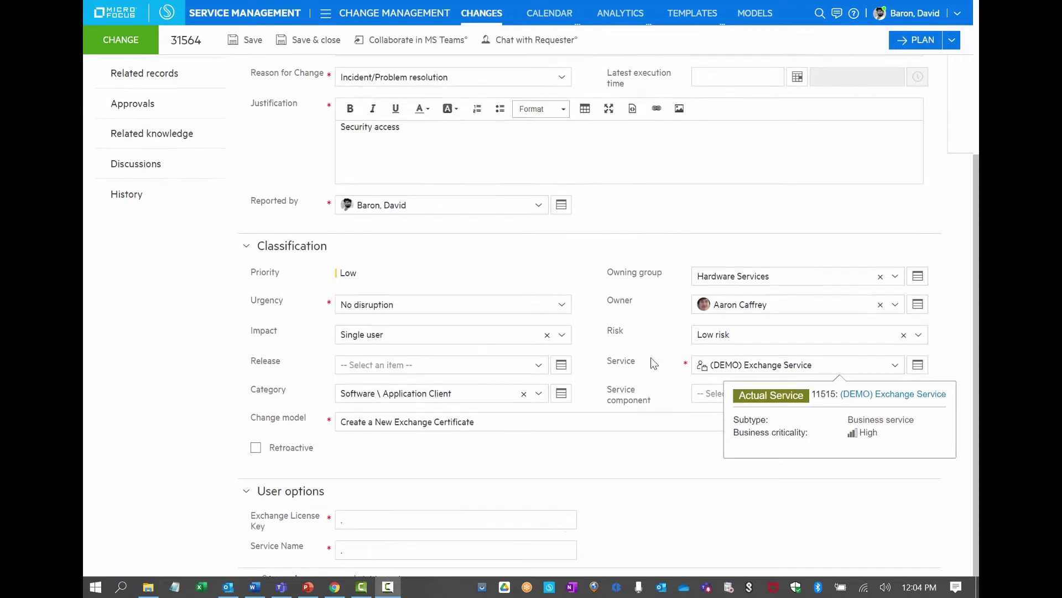
pyautogui.scroll(4, 653, 360)
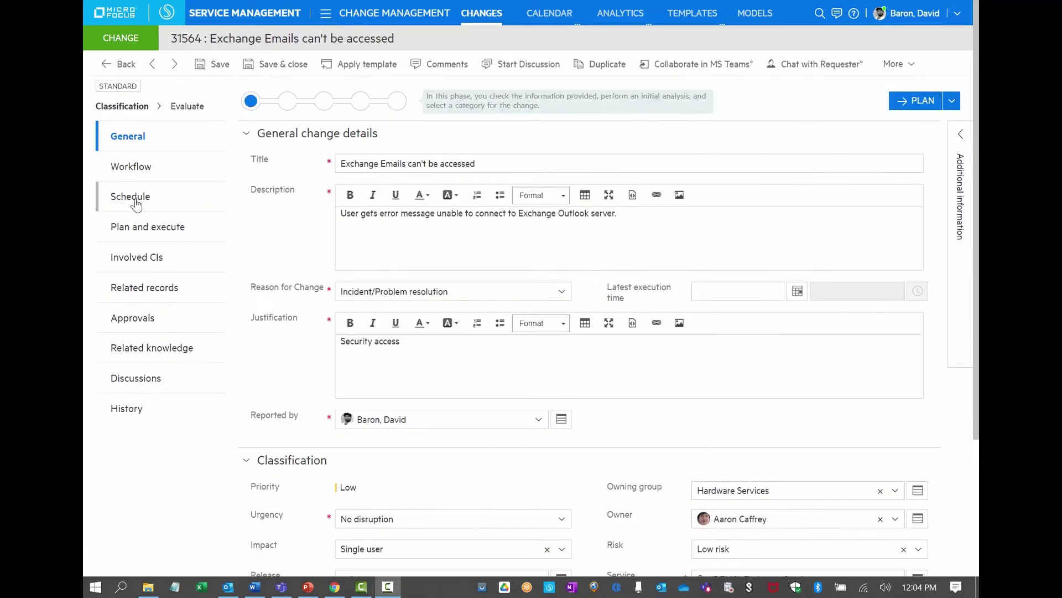
pyautogui.click(142, 168)
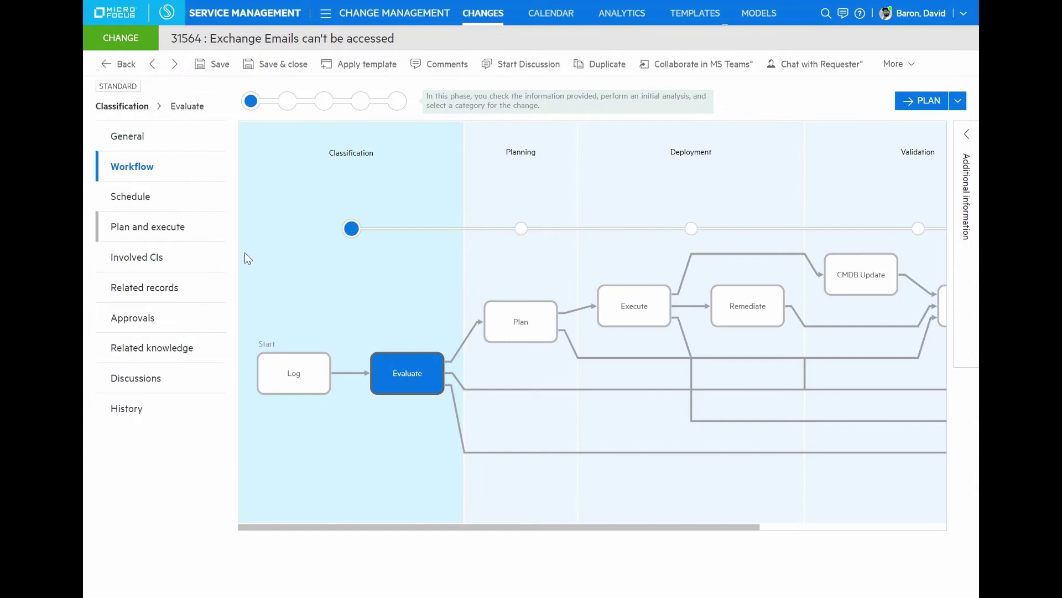
pyautogui.moveTo(313, 526); pyautogui.dragTo(374, 526)
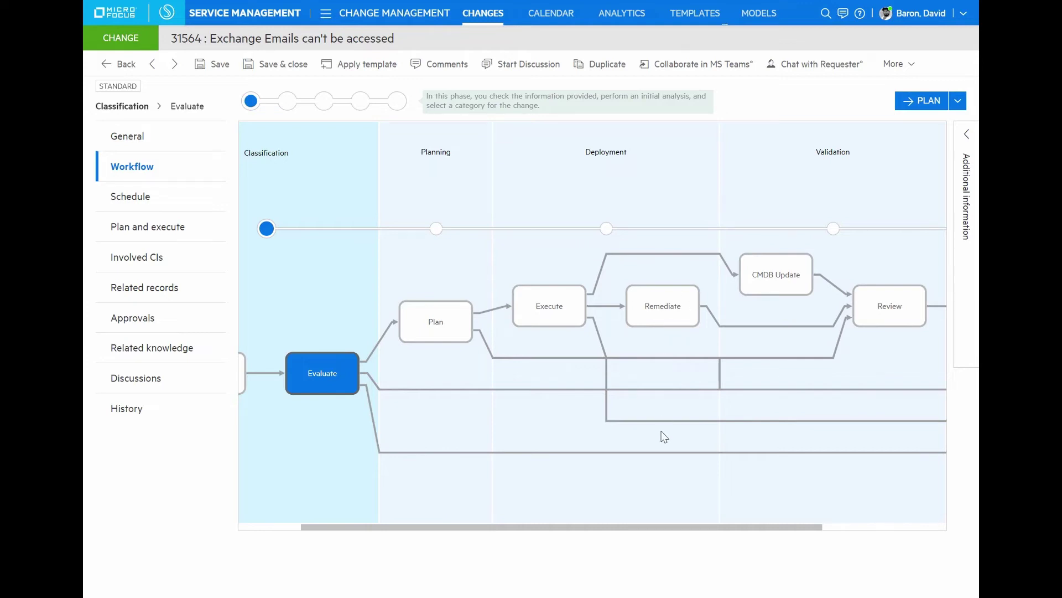
pyautogui.moveTo(662, 528); pyautogui.dragTo(775, 527)
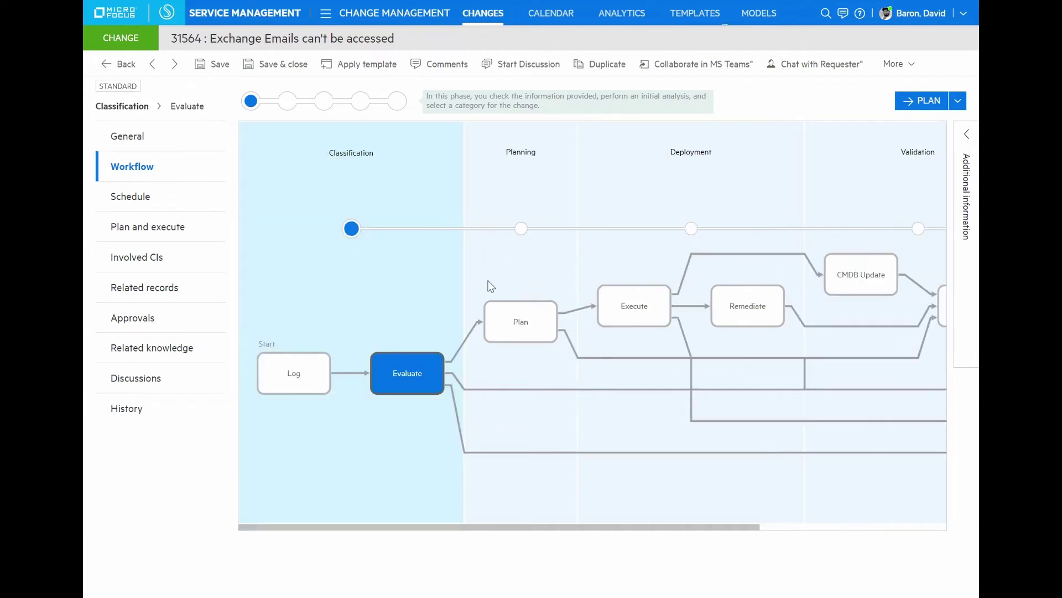
# Step: Schedule change 31564 for 2 hours, 02/07/2022 4:00–6:00 AM, and open Plan and execute
pyautogui.click(133, 198)
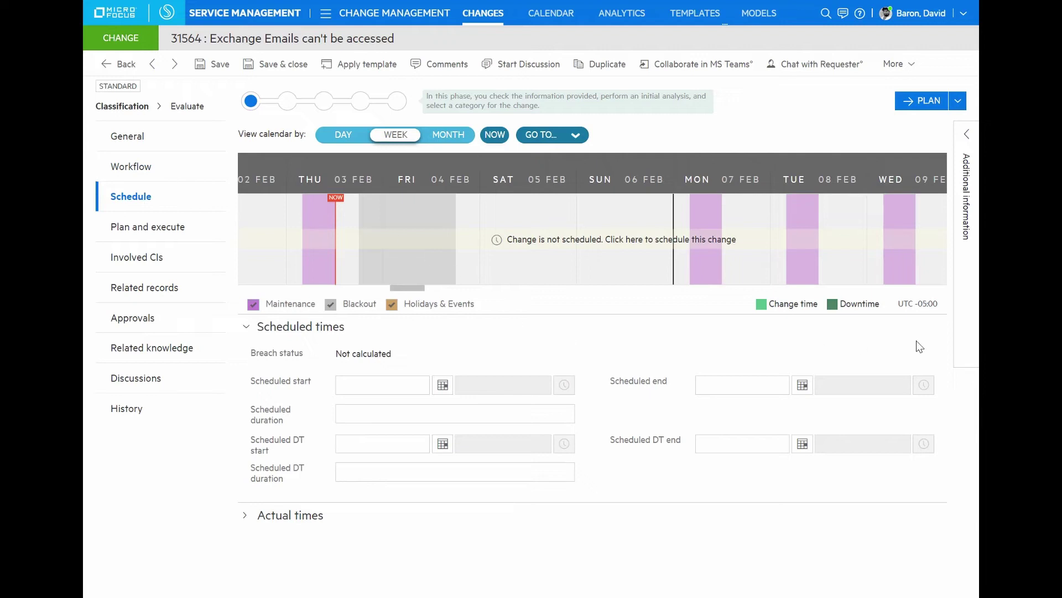
pyautogui.click(533, 240)
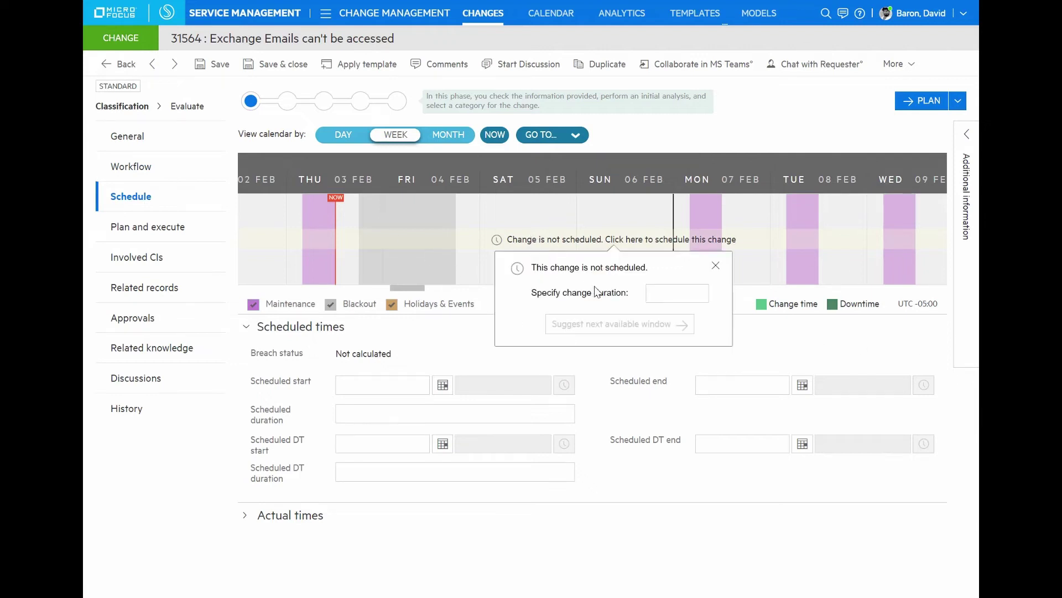
pyautogui.click(672, 295)
pyautogui.click(692, 319)
pyautogui.click(691, 319)
pyautogui.click(592, 324)
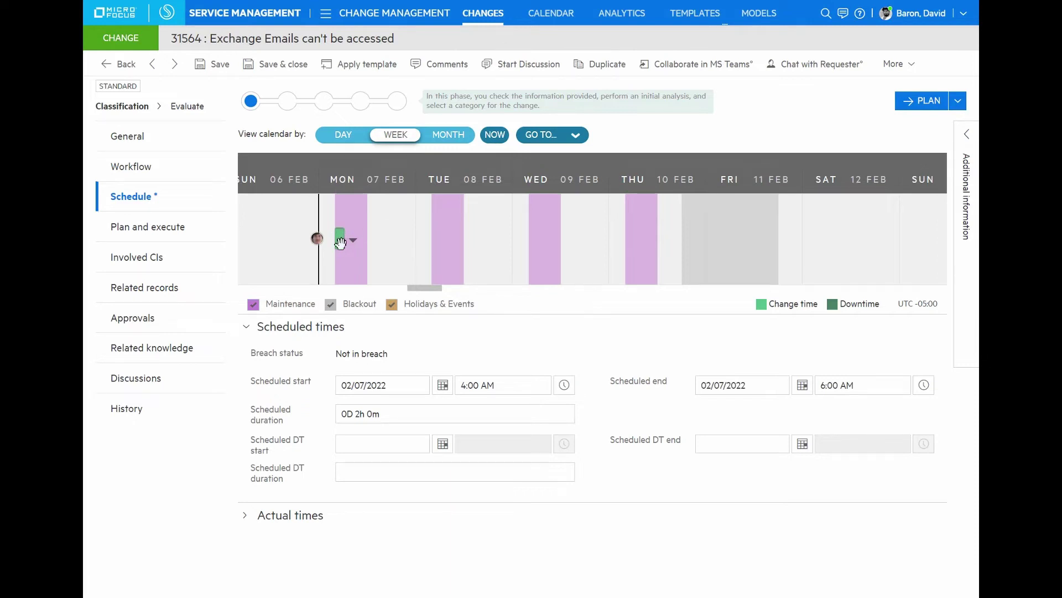
pyautogui.click(146, 225)
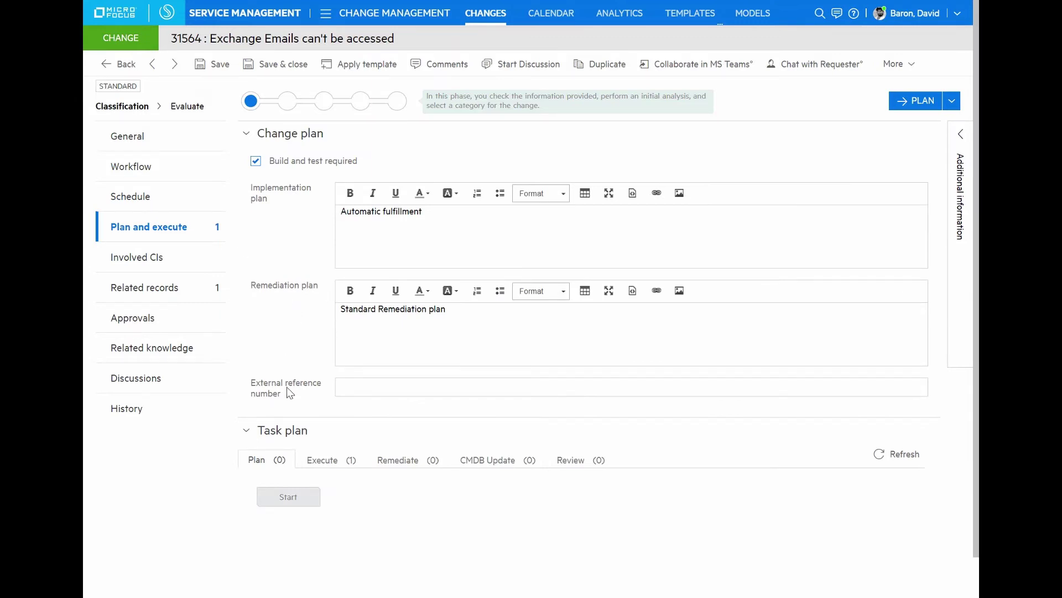
# Step: Check the Start node's add-task options, then show the Execute tab's Generate and Replace Certificate task
pyautogui.click(288, 507)
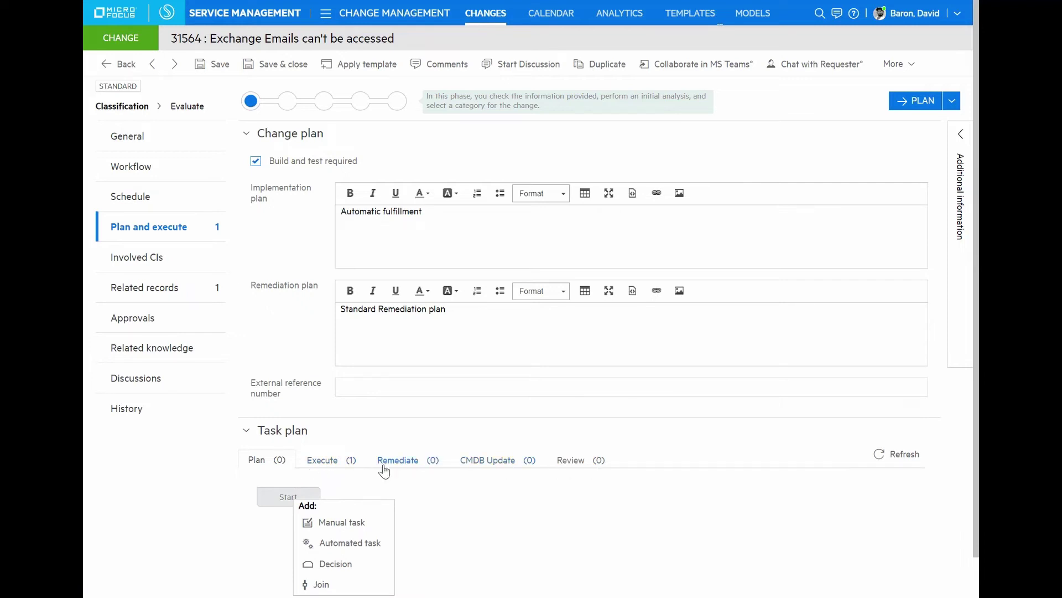
pyautogui.click(320, 464)
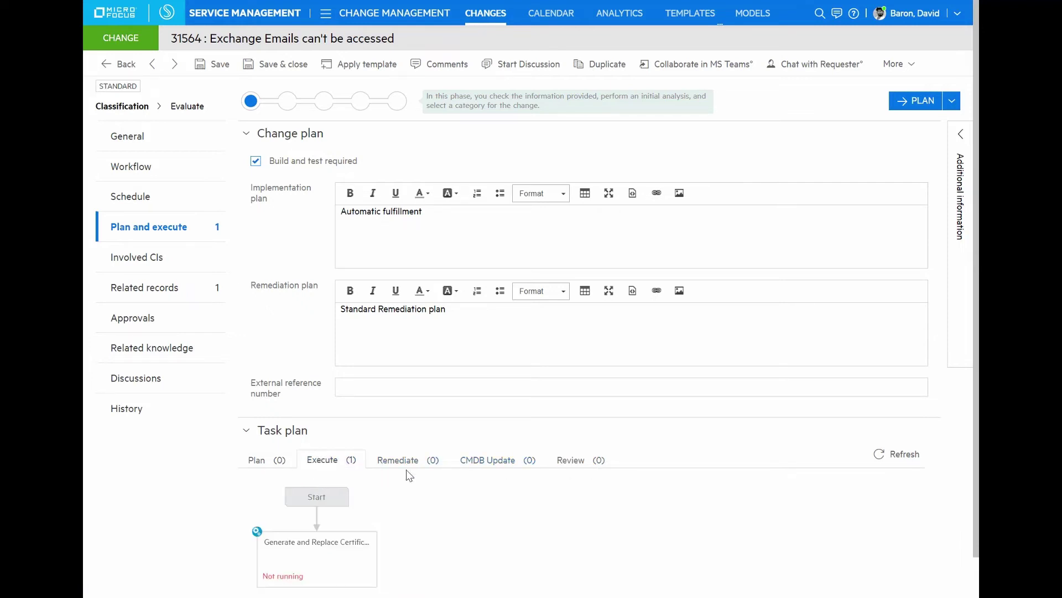
pyautogui.scroll(-1, 448, 481)
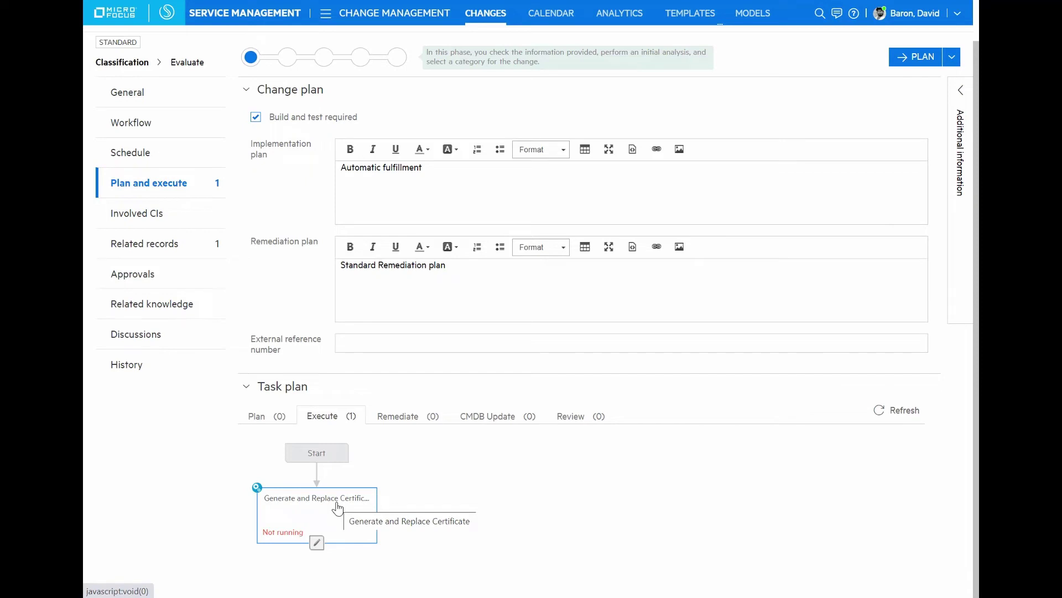
# Step: Open Involved CIs, view device 11795's impact on the (DEMO) Exchange Service, then close it
pyautogui.click(142, 219)
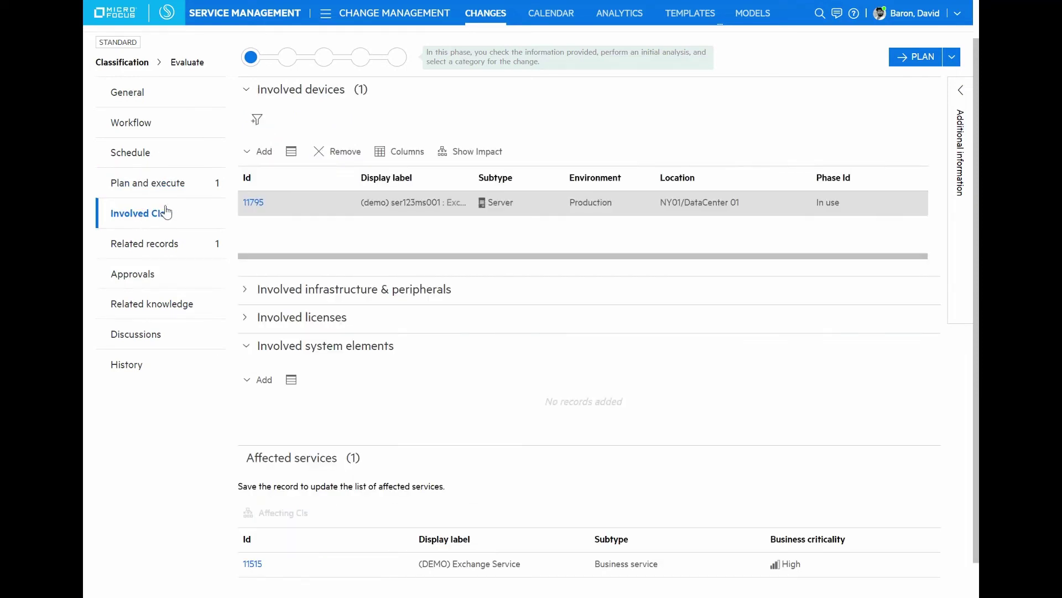
pyautogui.scroll(1, 487, 221)
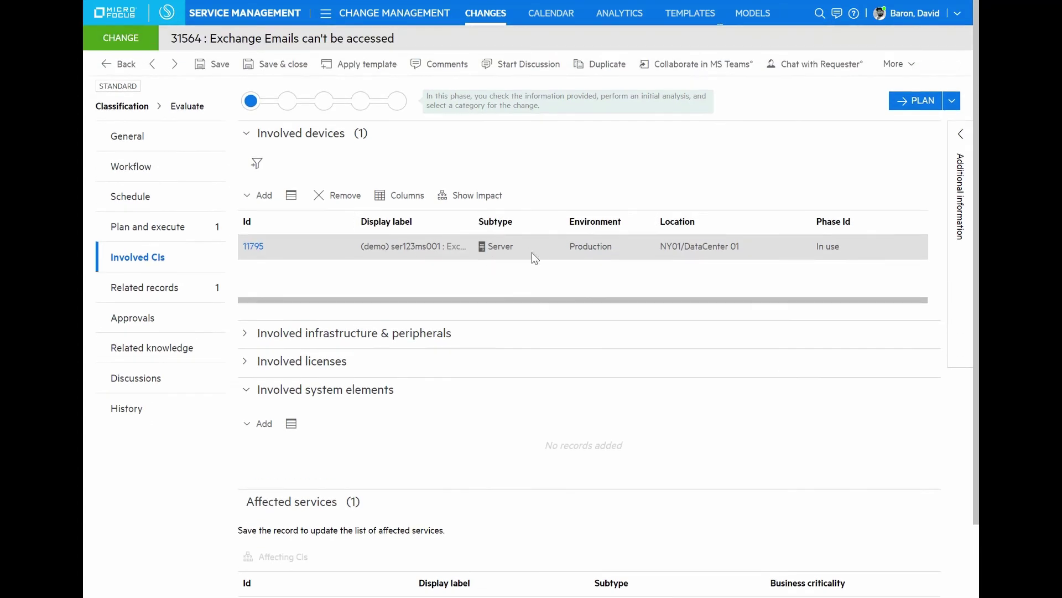
pyautogui.click(472, 199)
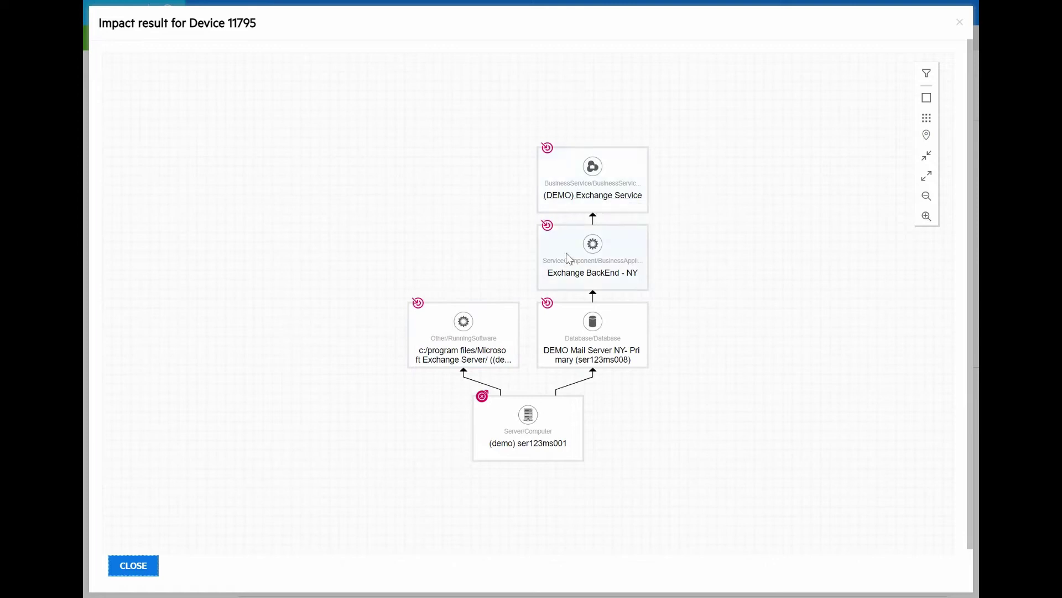
pyautogui.press('Escape')
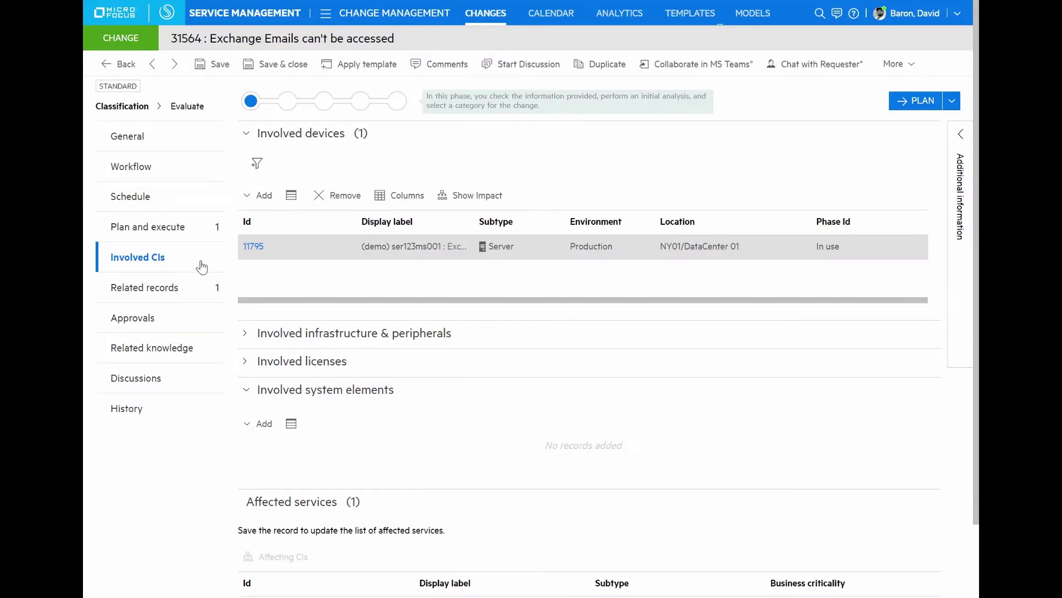
# Step: Check Related records for incident 13401 as the cause, then switch to the CALENDAR
pyautogui.click(147, 293)
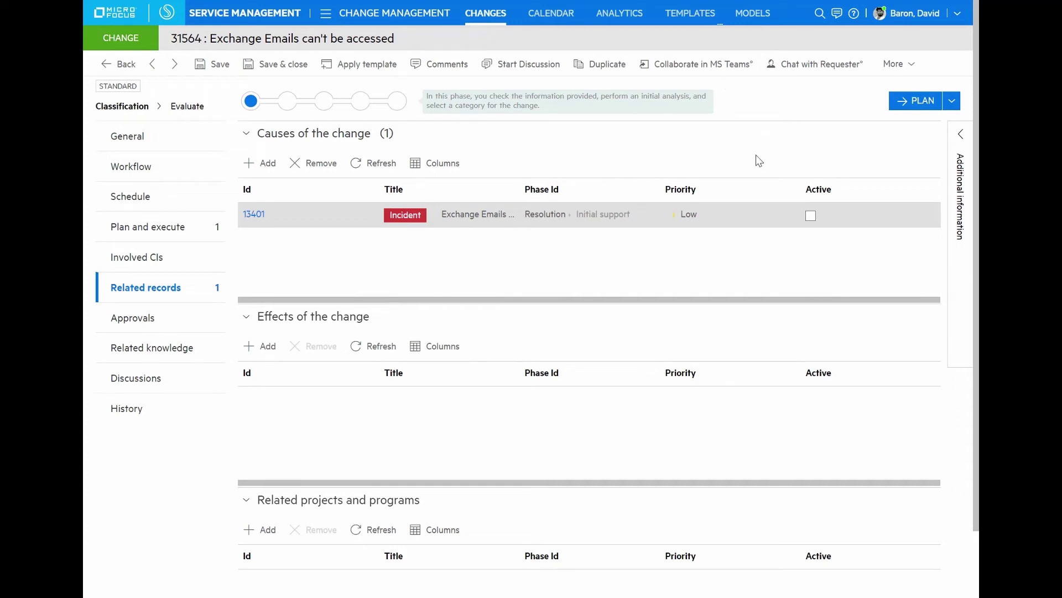
pyautogui.click(547, 19)
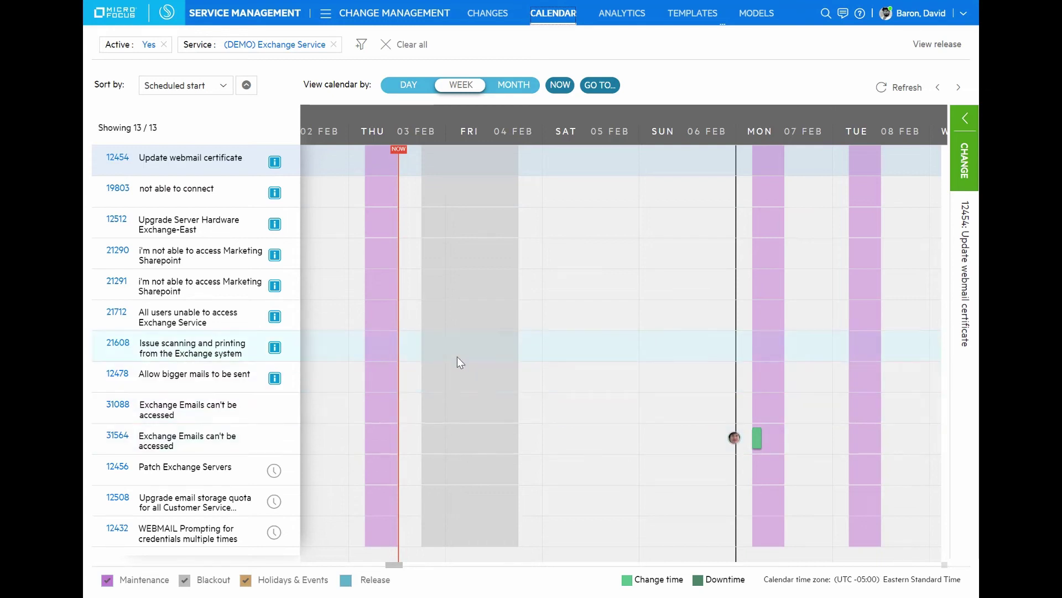
# Step: Expand the CHANGE panel and display change 31088's overview details
pyautogui.click(965, 118)
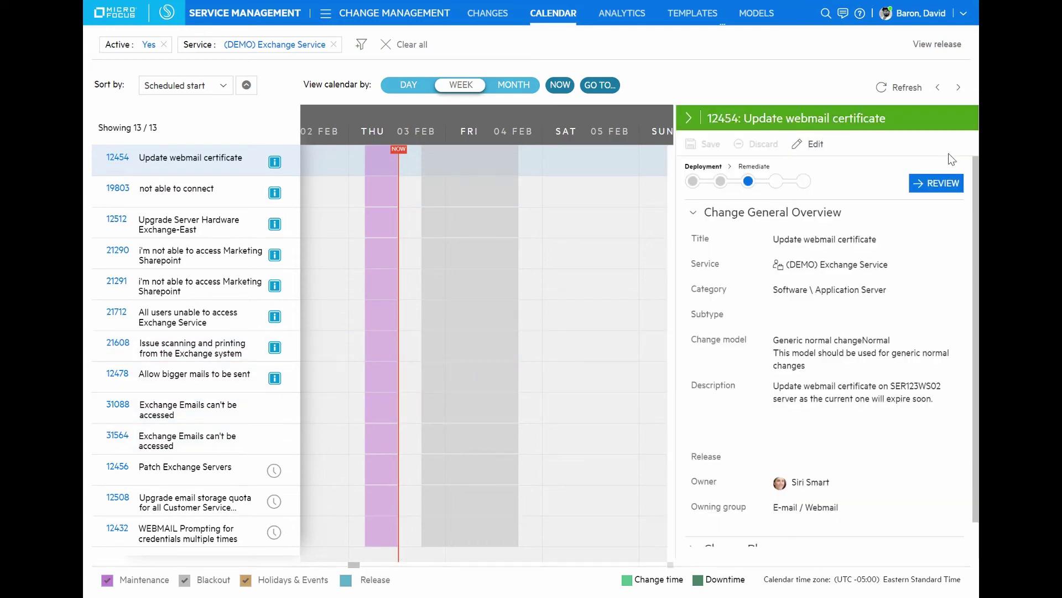
pyautogui.click(294, 408)
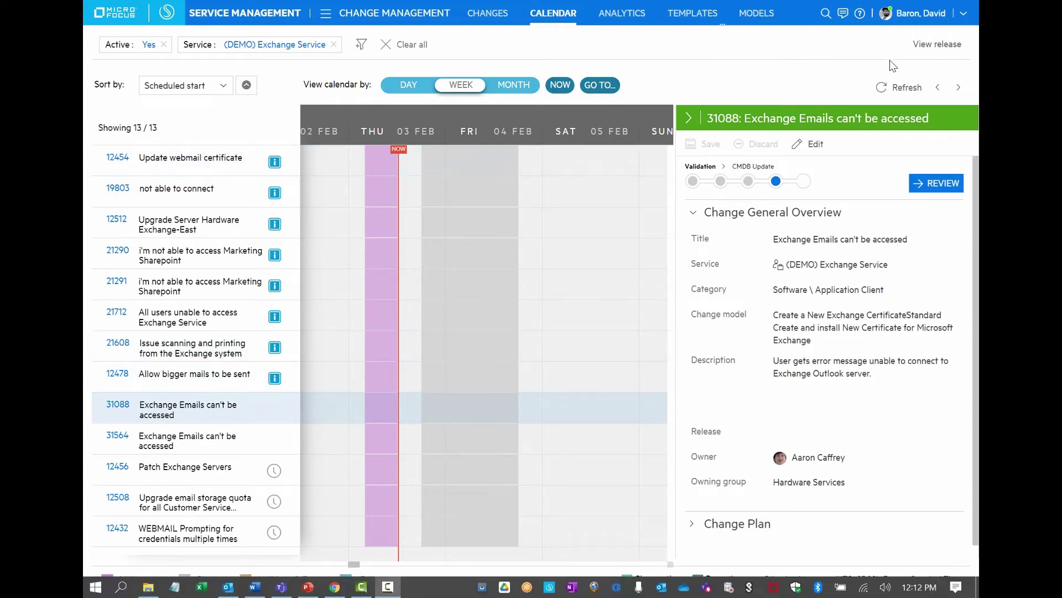
# Step: Run a global search for 'Exchange'
pyautogui.click(826, 12)
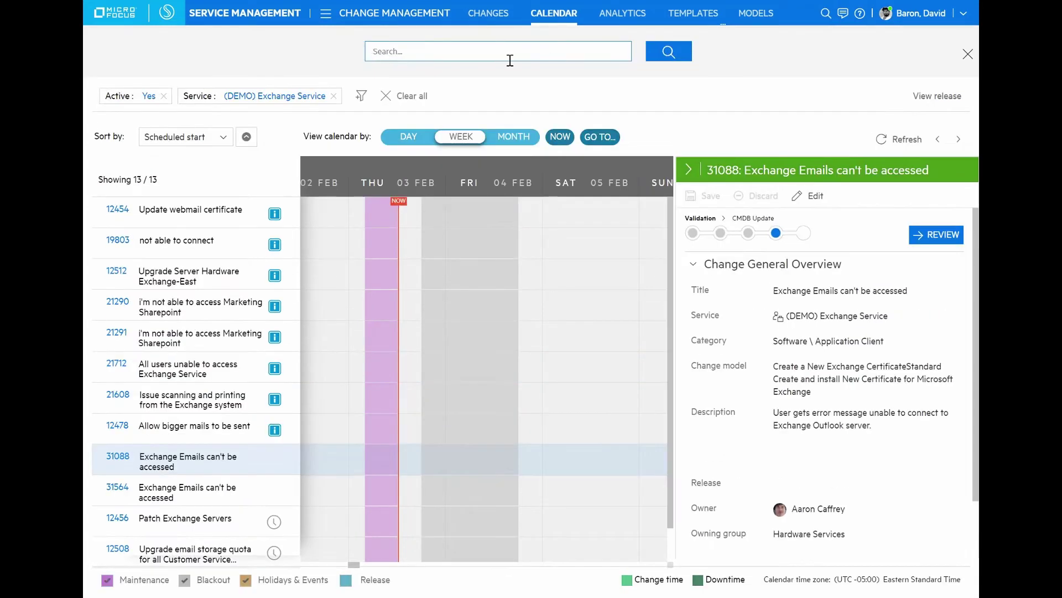
pyautogui.write('Exchange')
pyautogui.press('Return')
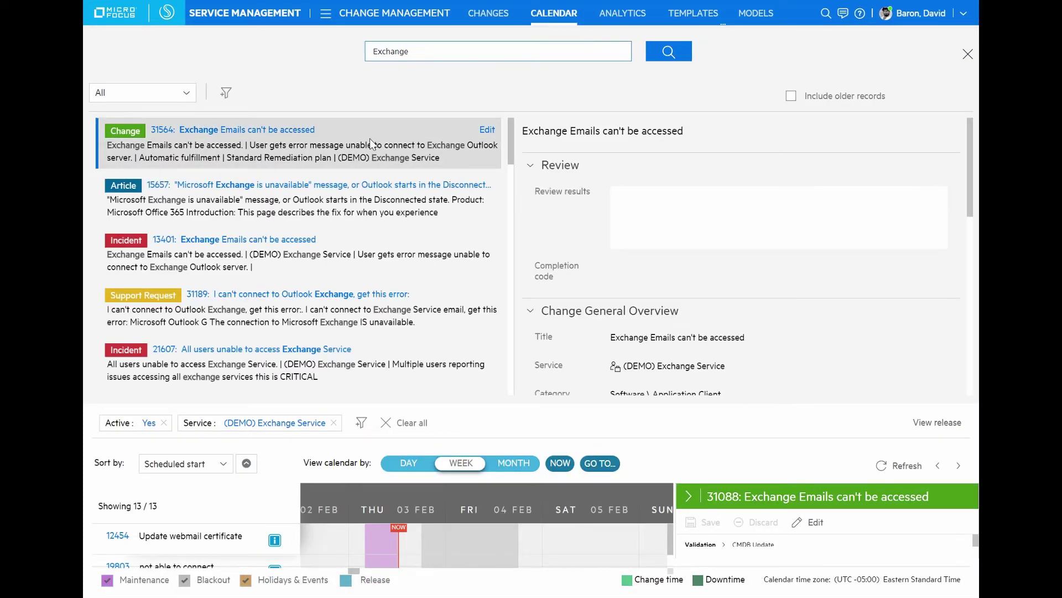
# Step: Preview article 15657, incident 13401 and support request 31189, then change 12512
pyautogui.click(185, 209)
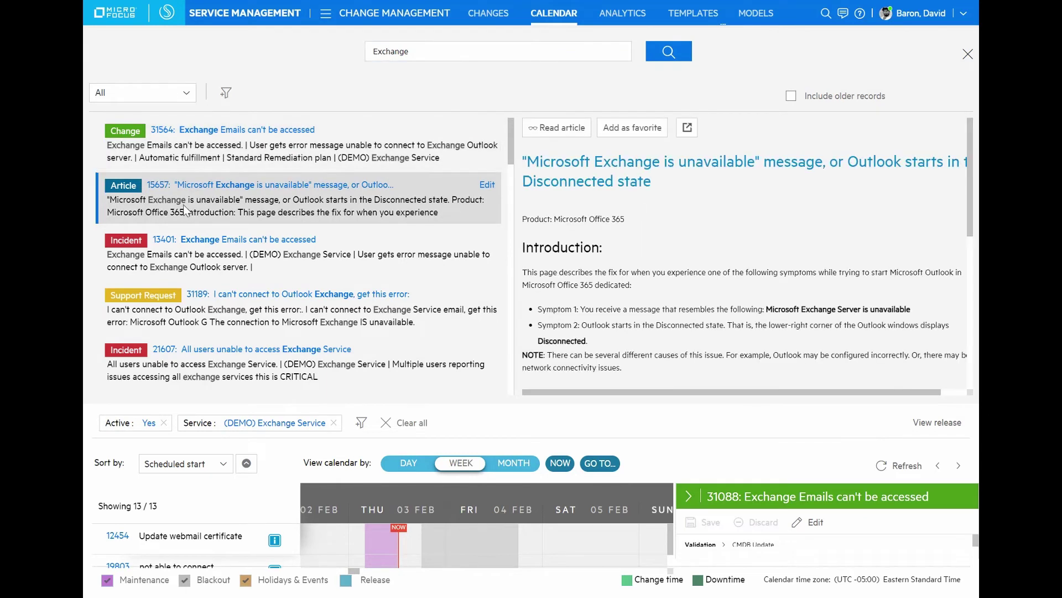
pyautogui.click(251, 270)
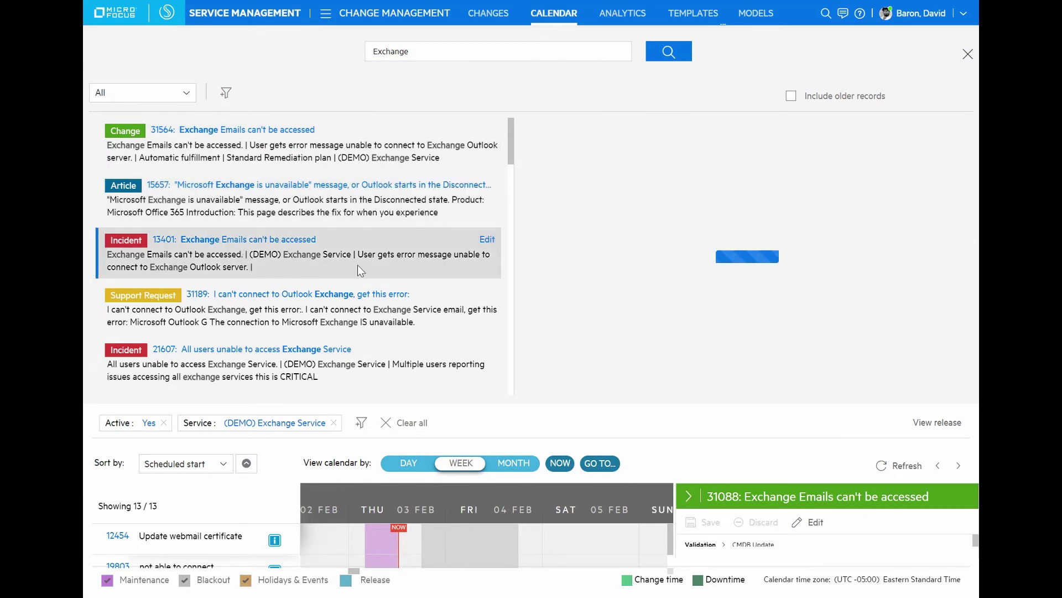
pyautogui.click(302, 321)
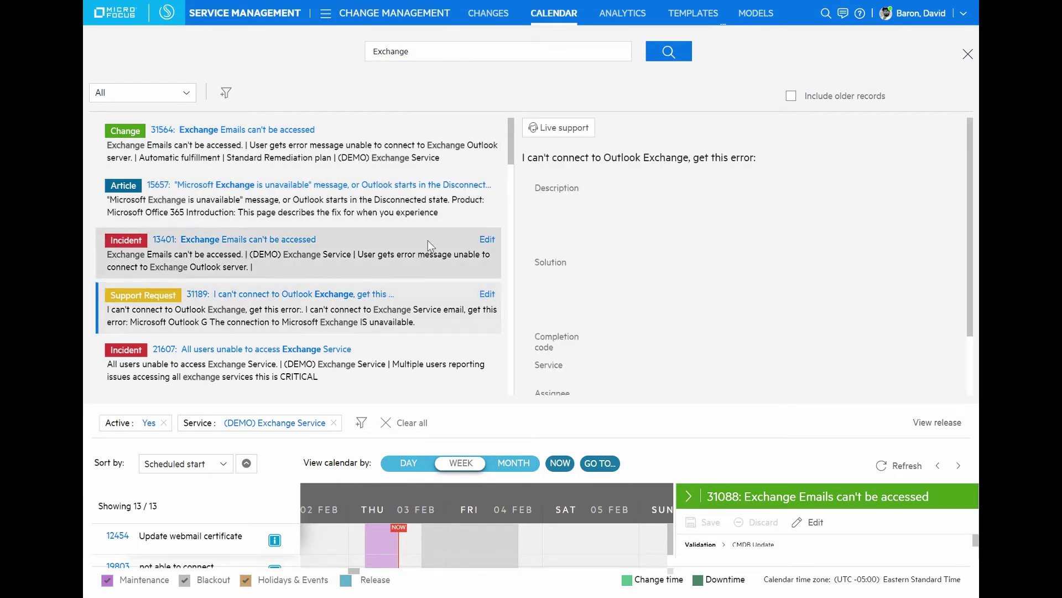
pyautogui.moveTo(511, 143); pyautogui.dragTo(536, 309)
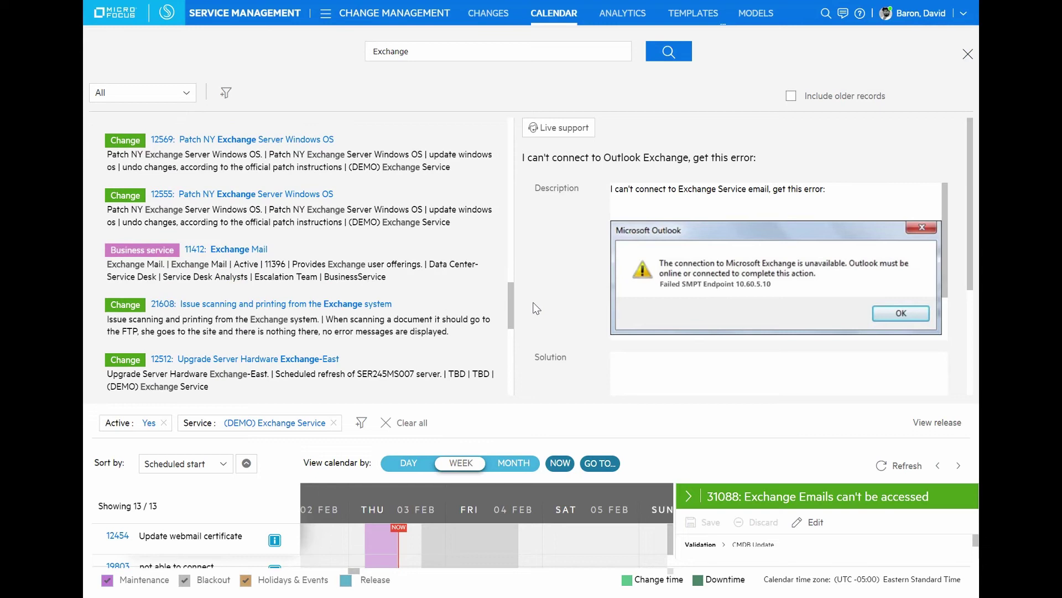
pyautogui.click(393, 306)
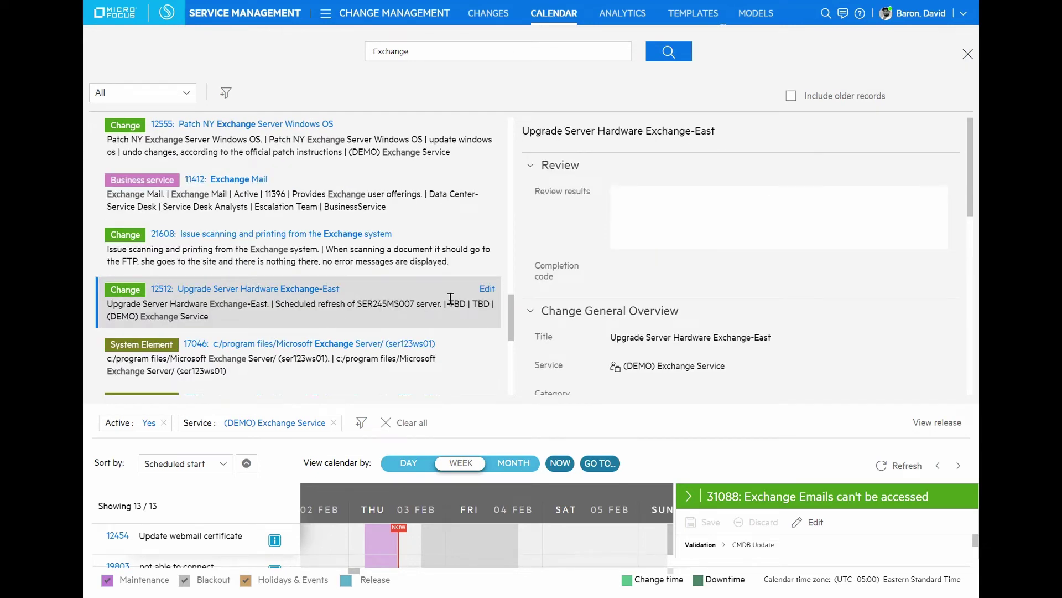
# Step: Open change 12512 for editing and show its success analysis and risk statistics
pyautogui.click(494, 290)
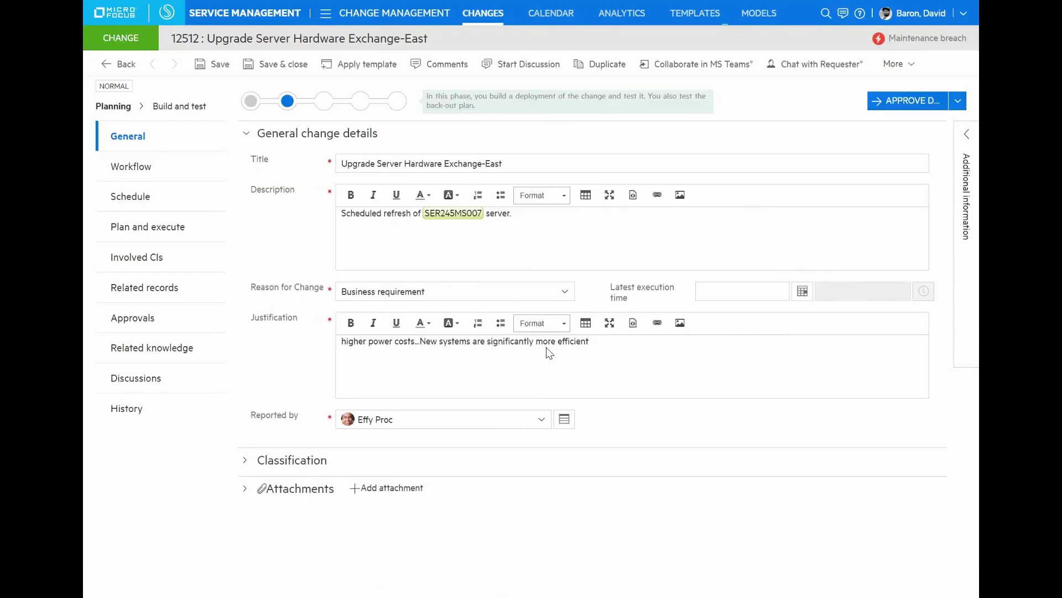
pyautogui.click(354, 163)
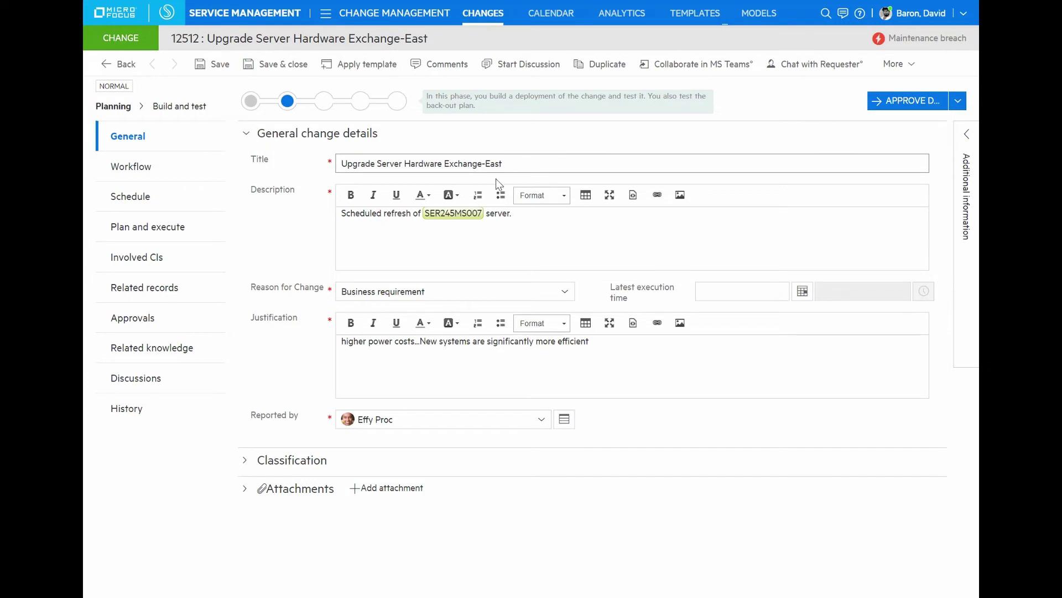
pyautogui.moveTo(465, 214)
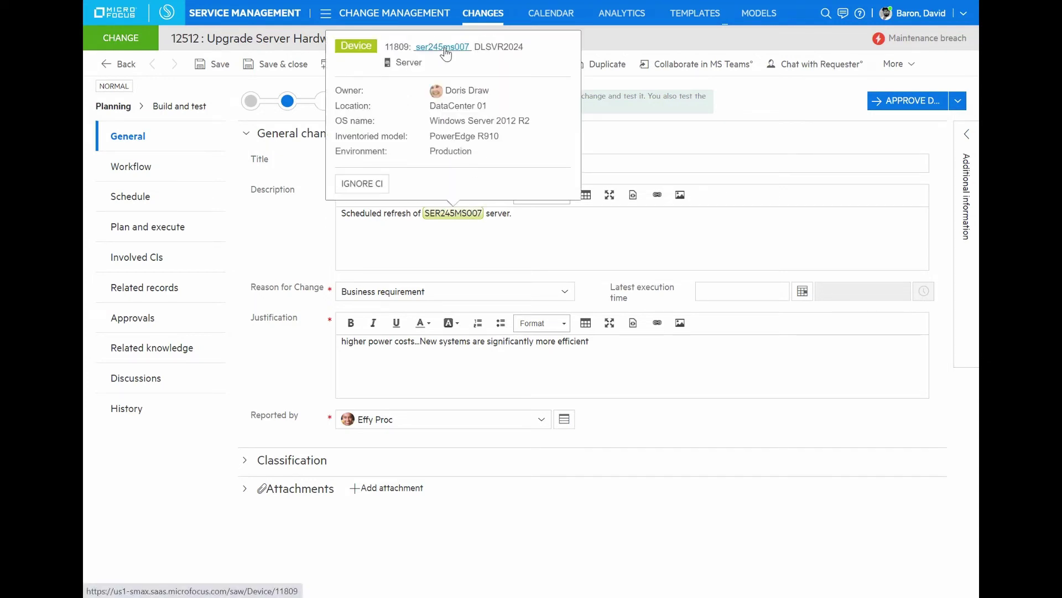
pyautogui.click(969, 136)
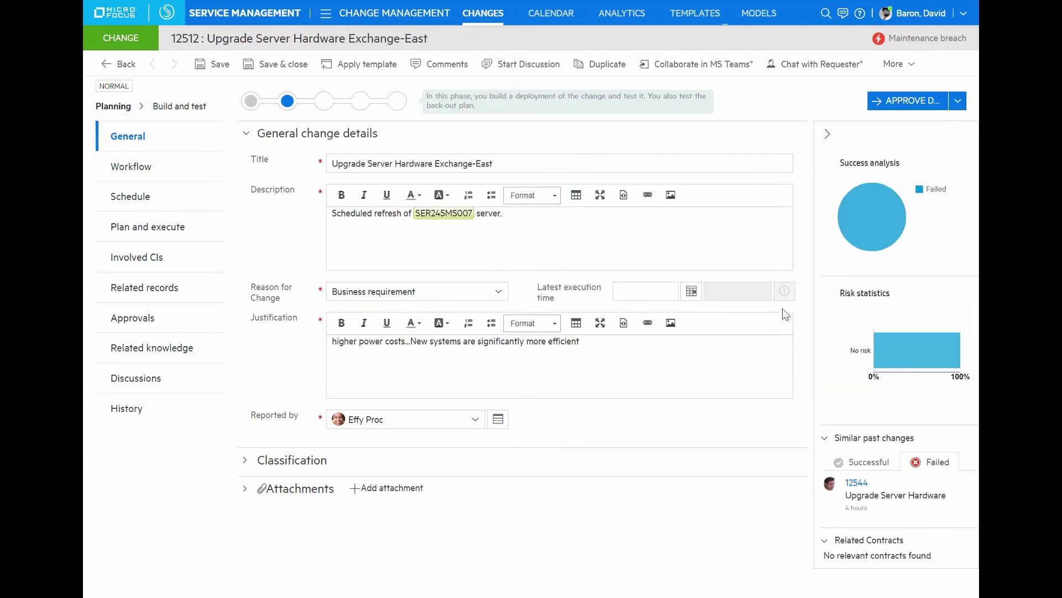
pyautogui.moveTo(862, 206)
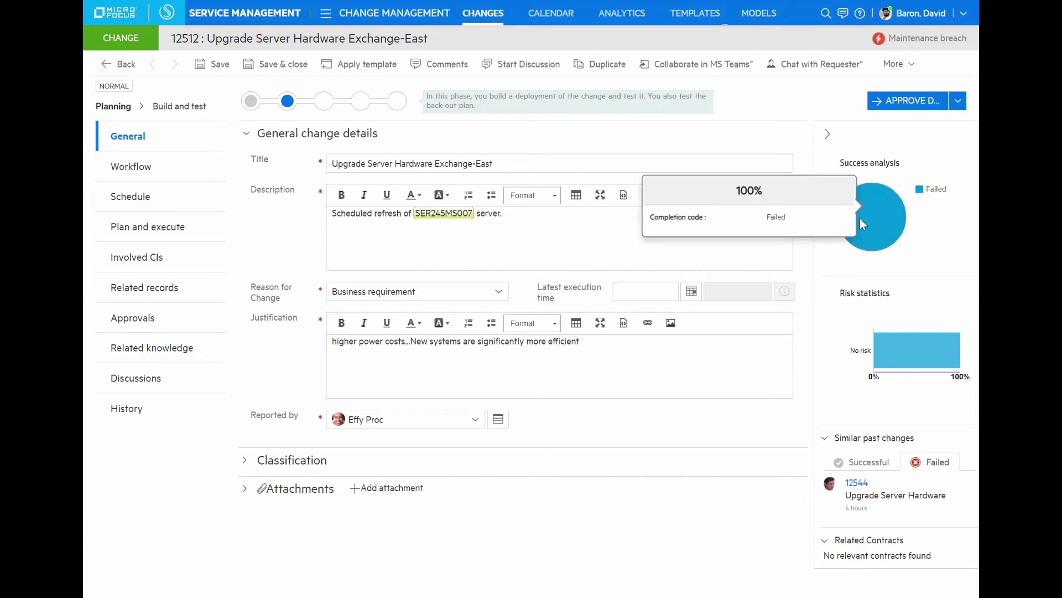
pyautogui.moveTo(877, 294)
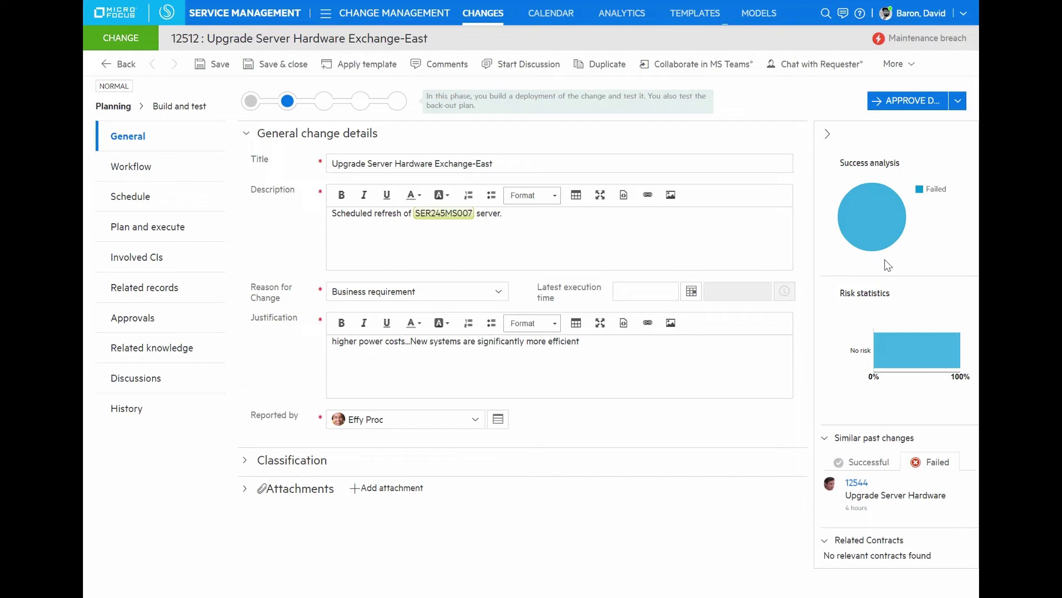
pyautogui.moveTo(887, 247)
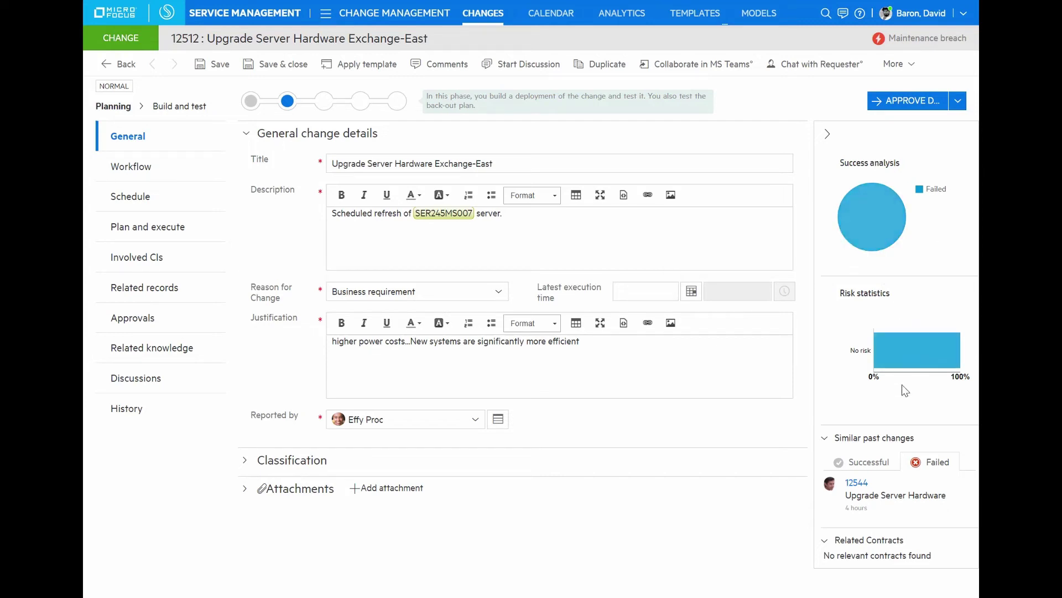
# Step: Compare successful and failed similar past changes, revealing failed change 12544
pyautogui.moveTo(913, 496)
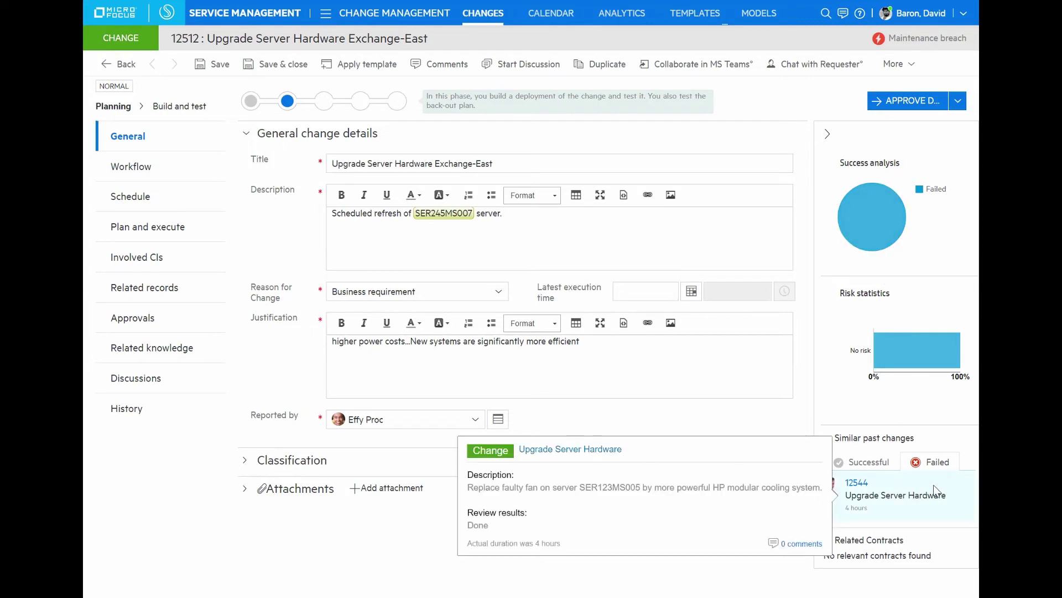
pyautogui.click(879, 463)
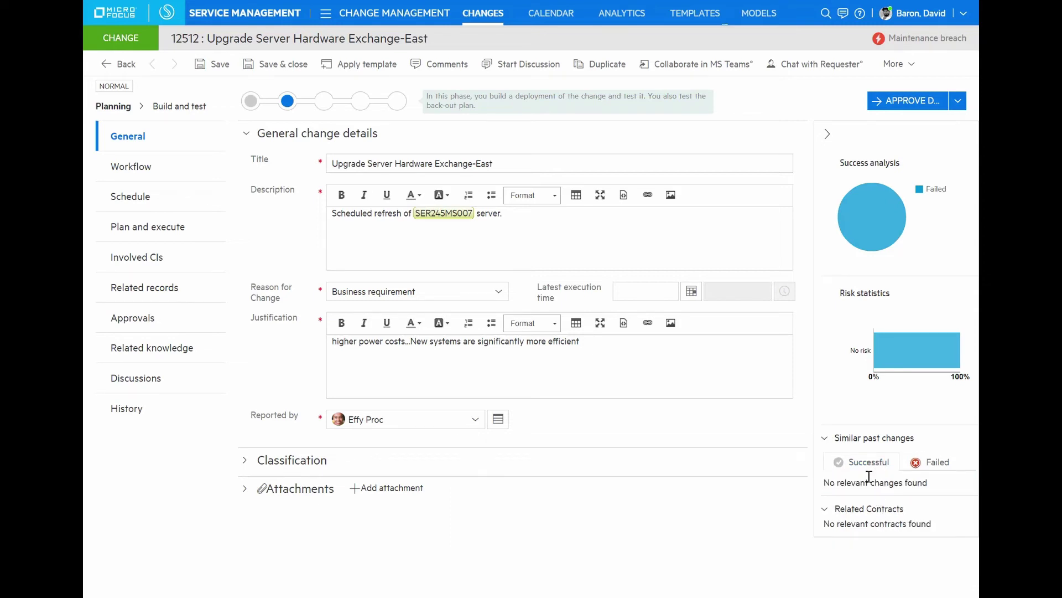
pyautogui.click(935, 463)
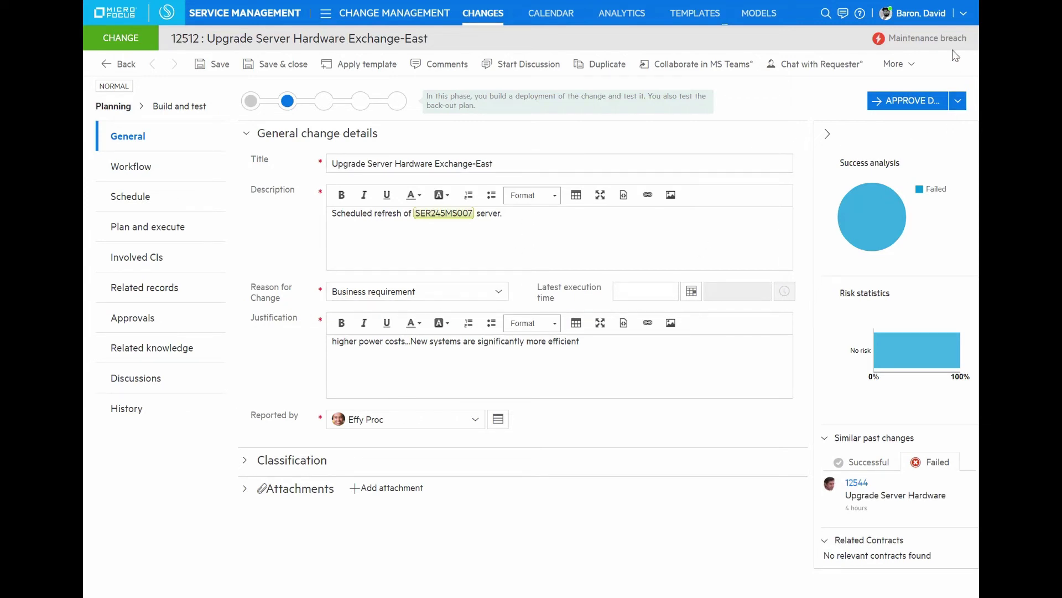
# Step: From the maintenance breach scheduling view, move change 12512 to Monday 7-Feb-22, 4:00–7:00 AM
pyautogui.click(921, 43)
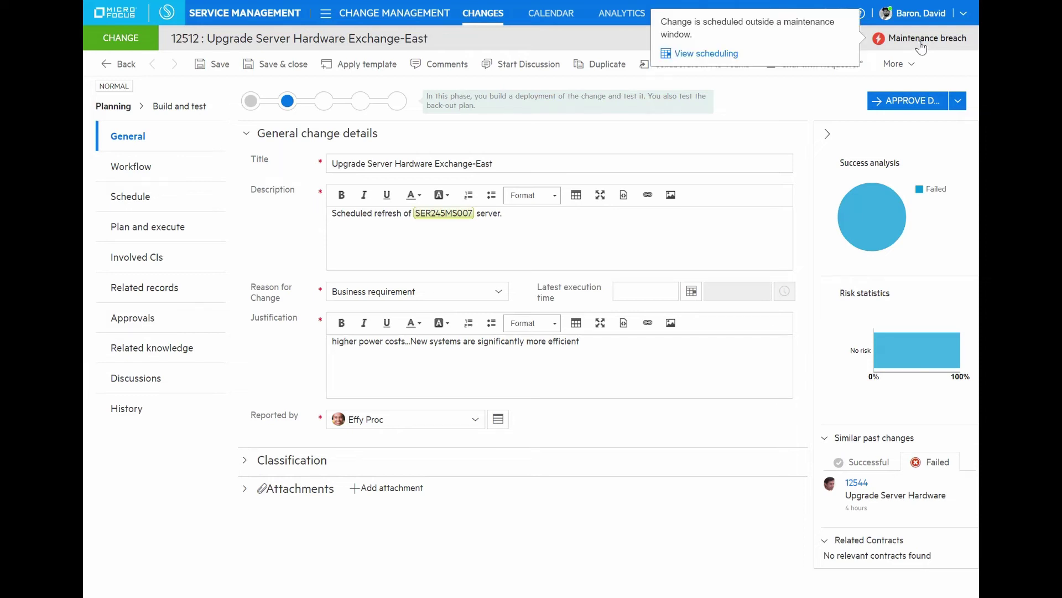
pyautogui.click(711, 54)
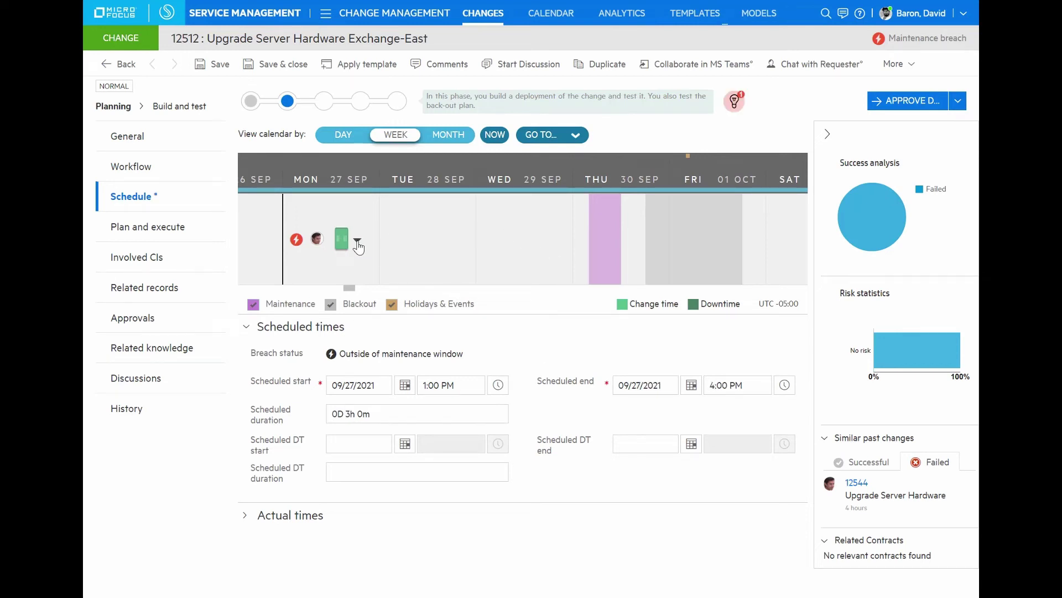
pyautogui.click(357, 241)
pyautogui.scroll(-5, 368, 287)
pyautogui.scroll(4, 369, 286)
pyautogui.scroll(2, 368, 287)
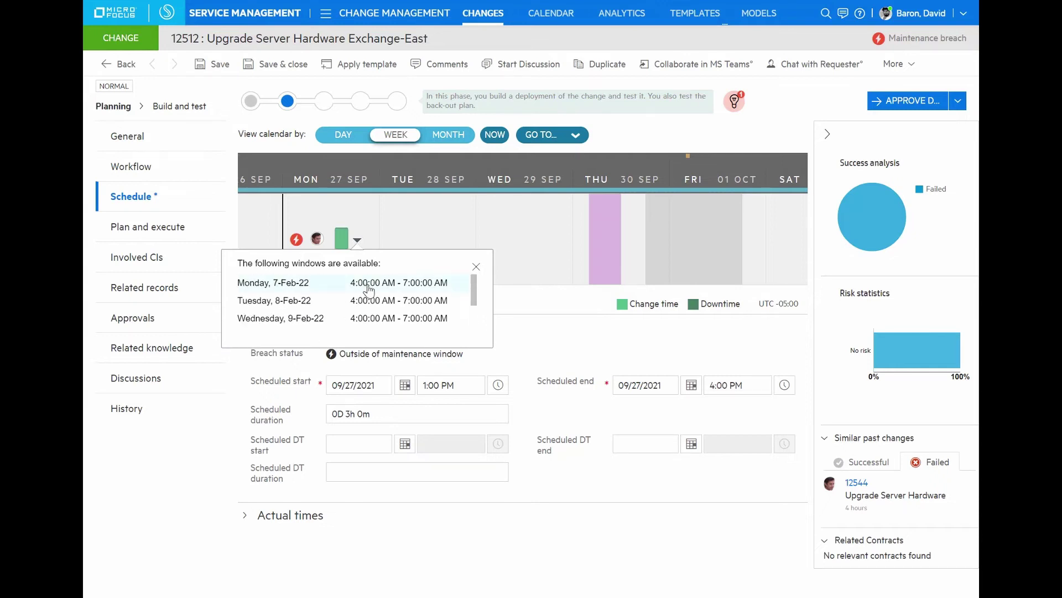
pyautogui.click(297, 283)
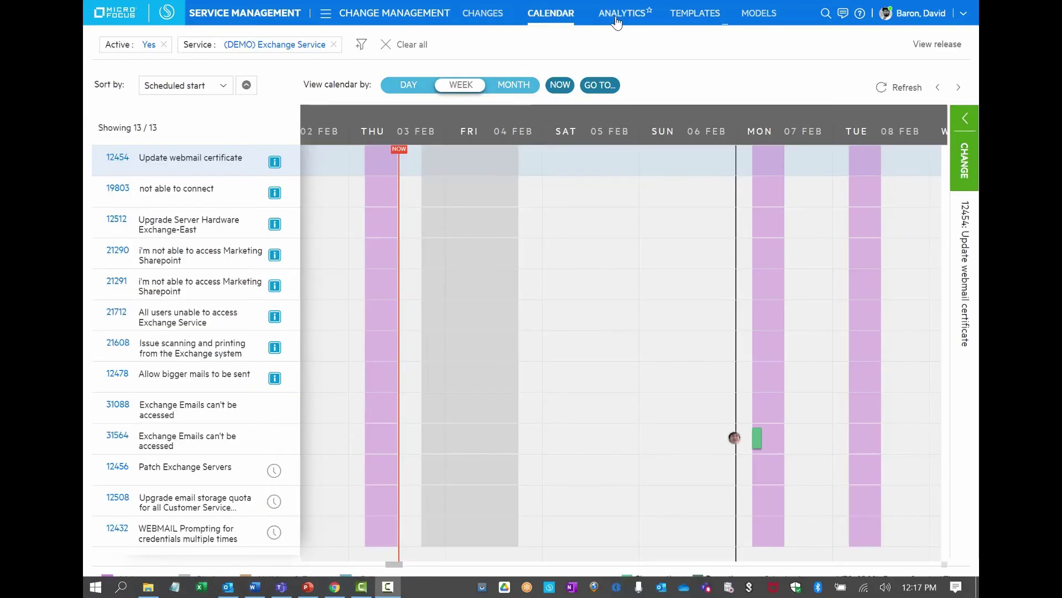
# Step: Inspect the (DEMO) Exchange Service analytics gauges, noting the 4-hour average manual duration
pyautogui.click(617, 16)
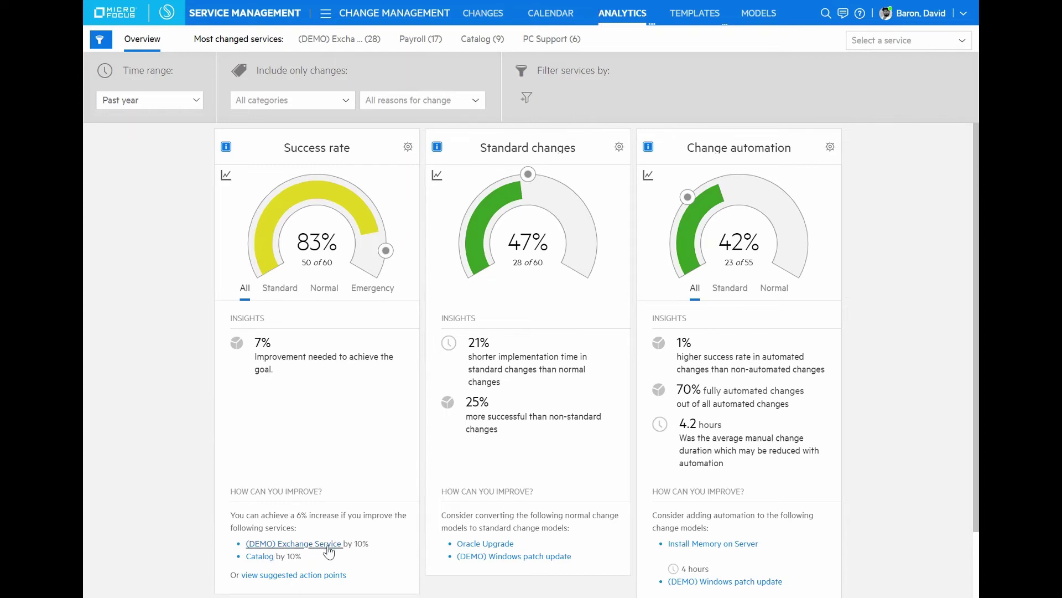
pyautogui.click(328, 544)
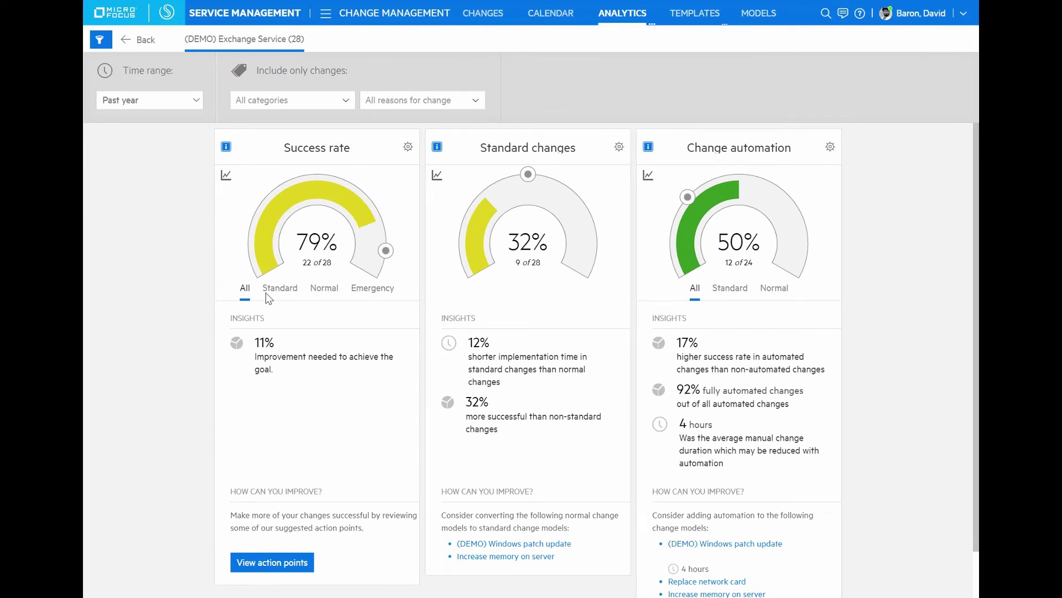
pyautogui.moveTo(311, 250)
pyautogui.moveTo(736, 199)
pyautogui.moveTo(681, 424); pyautogui.dragTo(716, 428)
pyautogui.scroll(-1, 812, 365)
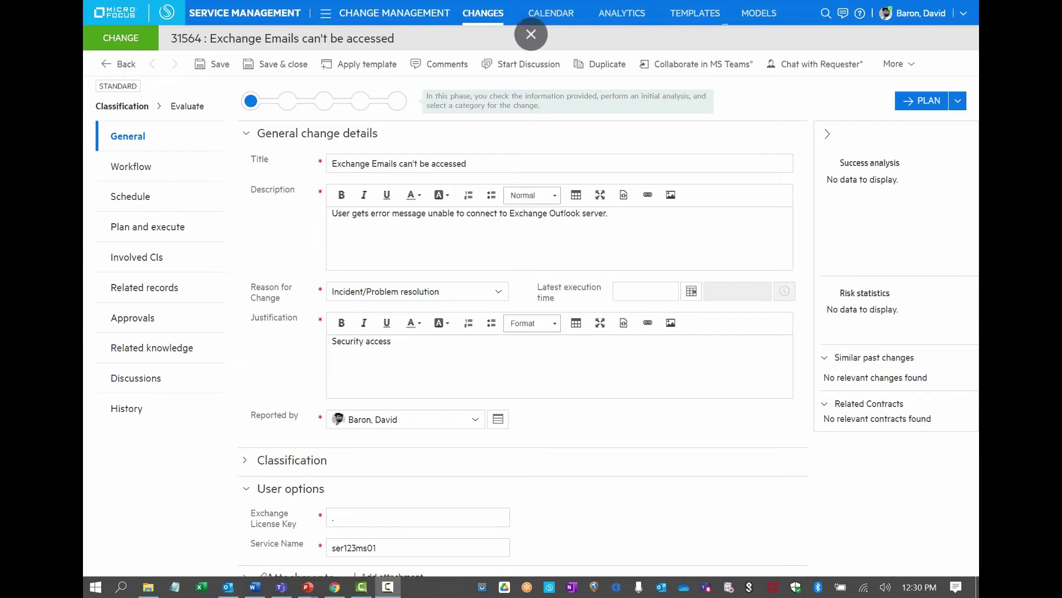
# Step: Go to Run > Software Asset and open the Exchange Server product from compliance
pyautogui.click(326, 13)
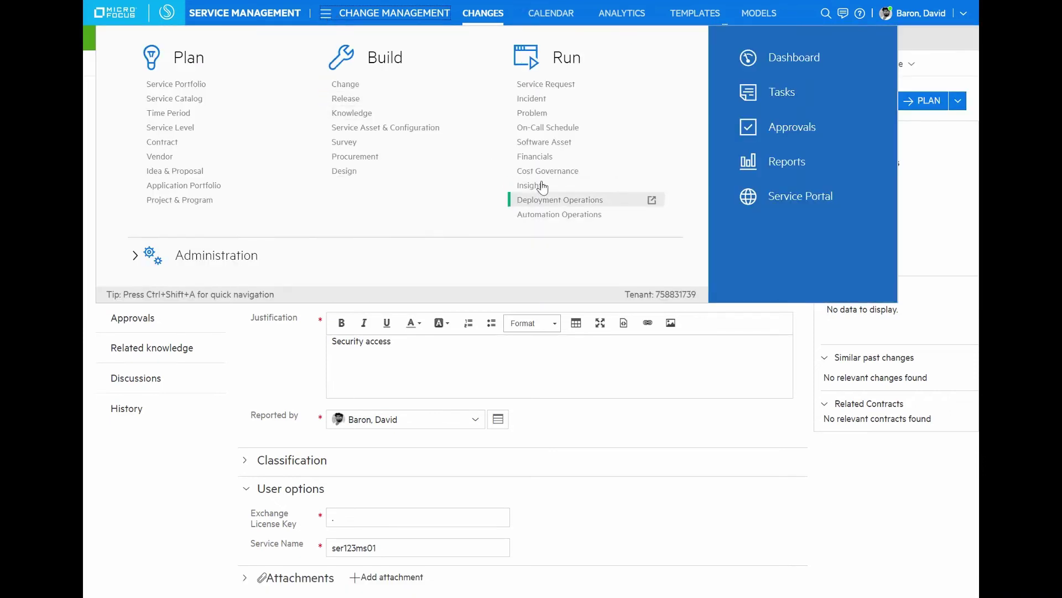
pyautogui.click(567, 145)
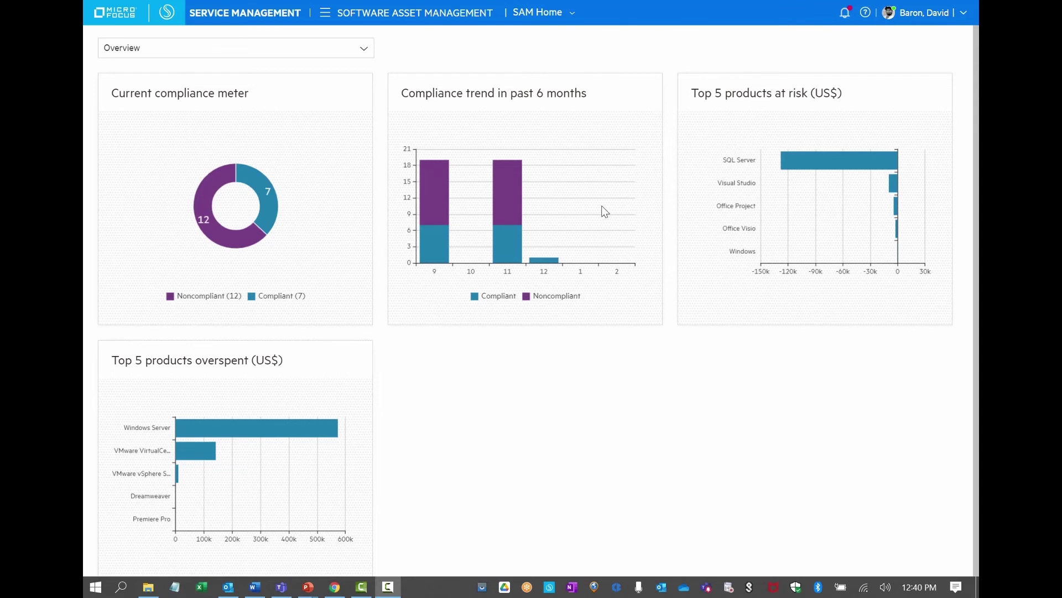
pyautogui.click(508, 238)
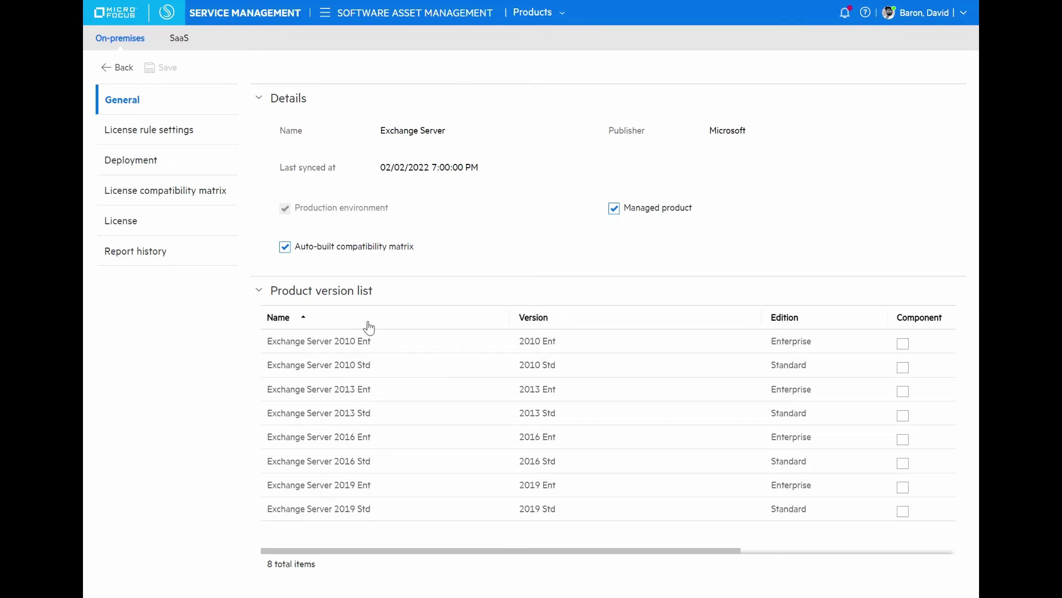
# Step: Review Exchange Server's compatibility and deployment pages, then list its Microsoft Exchange license
pyautogui.click(169, 191)
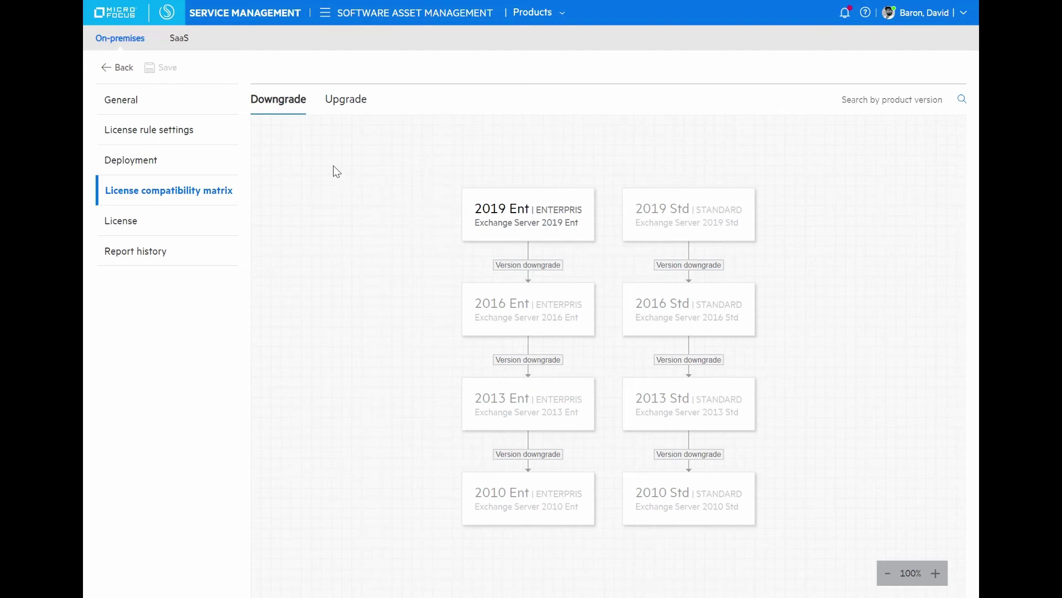
pyautogui.click(132, 160)
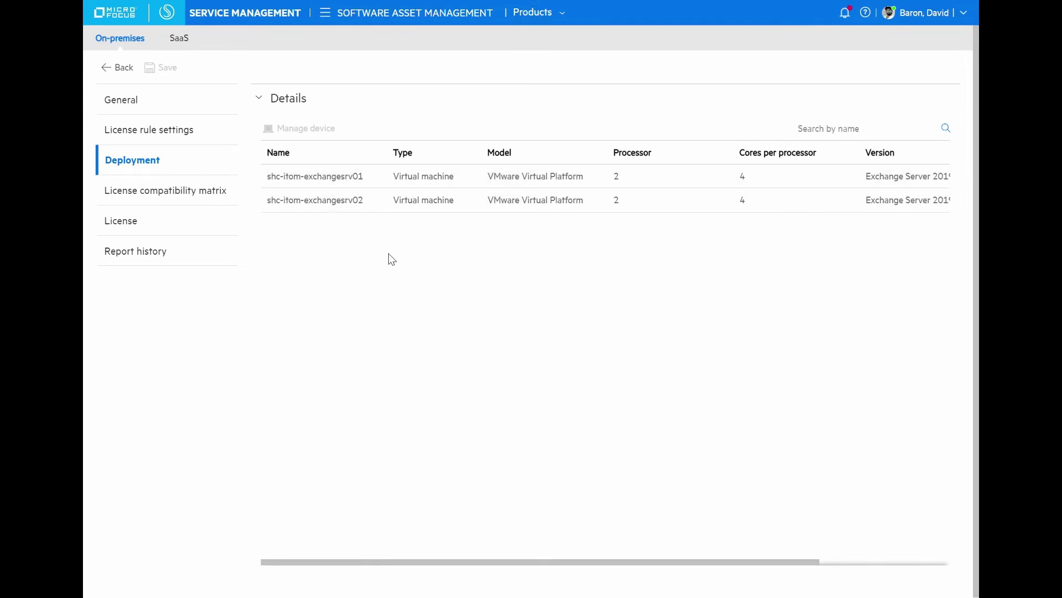
pyautogui.click(130, 228)
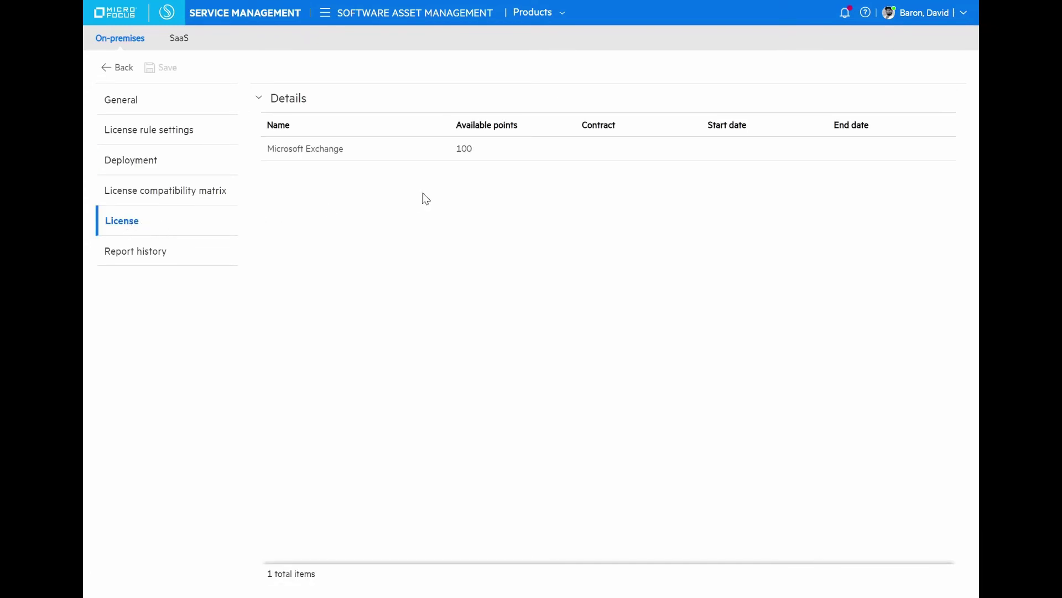
# Step: Open the Microsoft Exchange license (100 total rights) and follow its related contract 31567
pyautogui.click(325, 149)
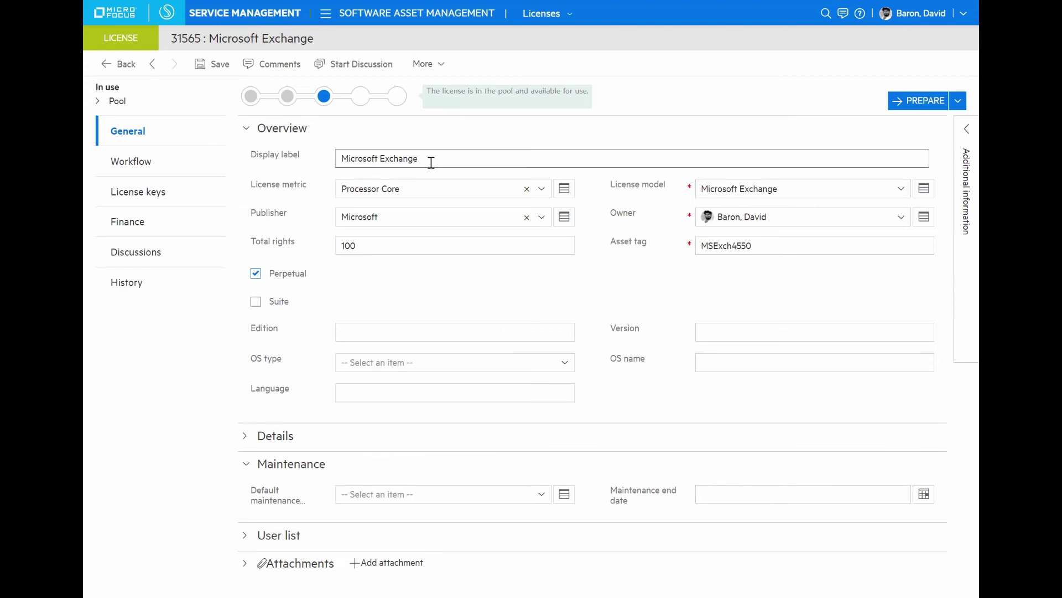
pyautogui.doubleClick(383, 247)
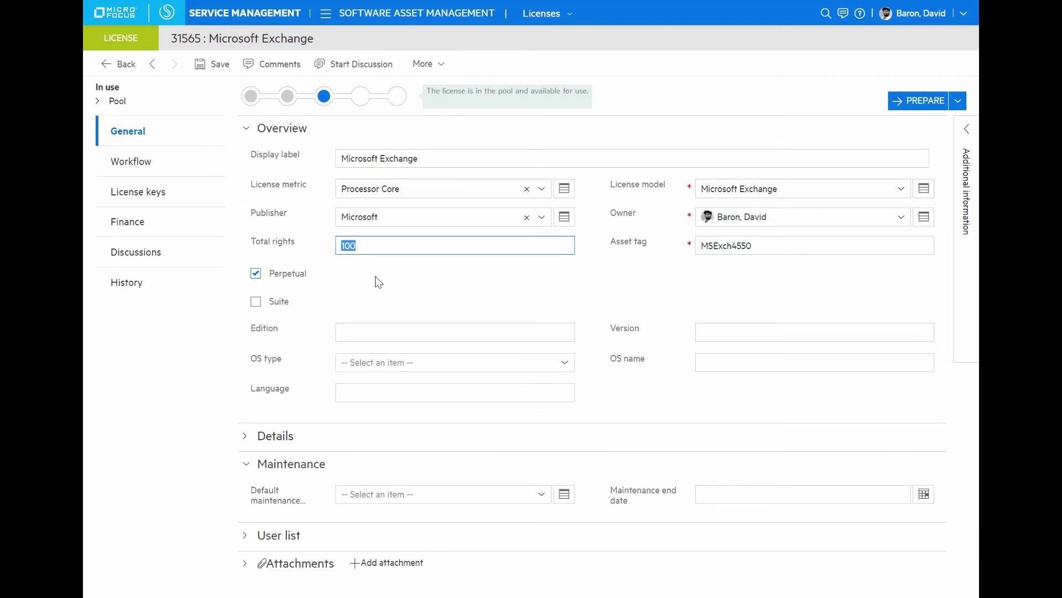
pyautogui.click(972, 134)
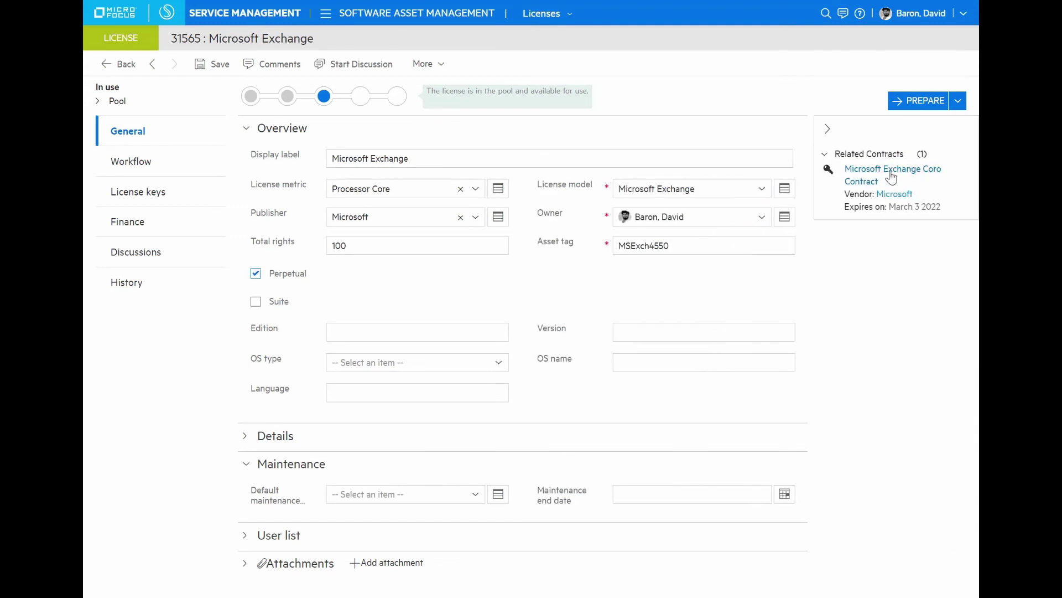
pyautogui.click(897, 175)
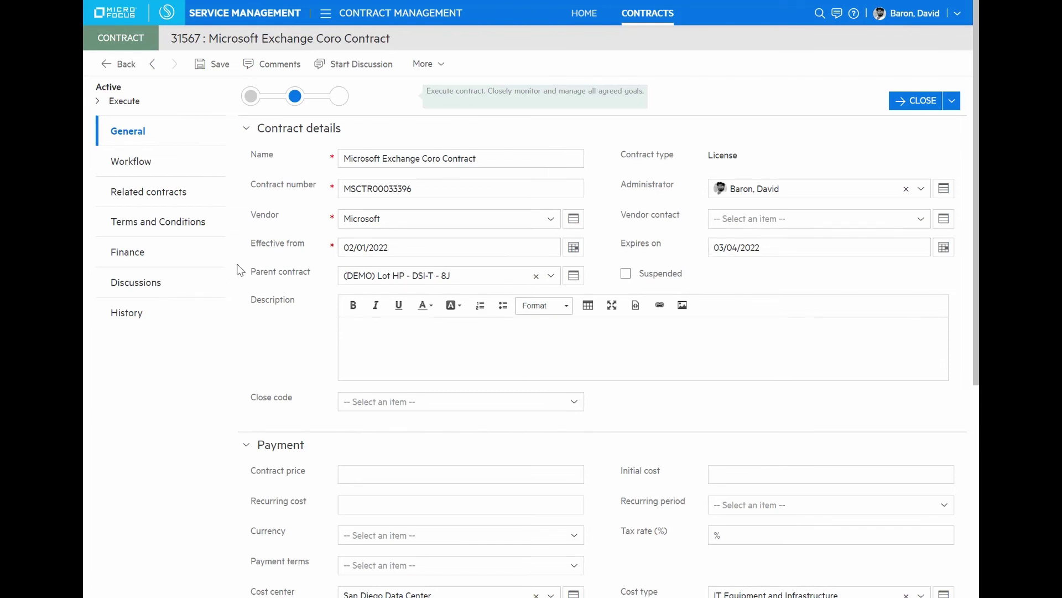
# Step: Check the contract hierarchy, return to license 31565, and select its license key for copying
pyautogui.click(131, 203)
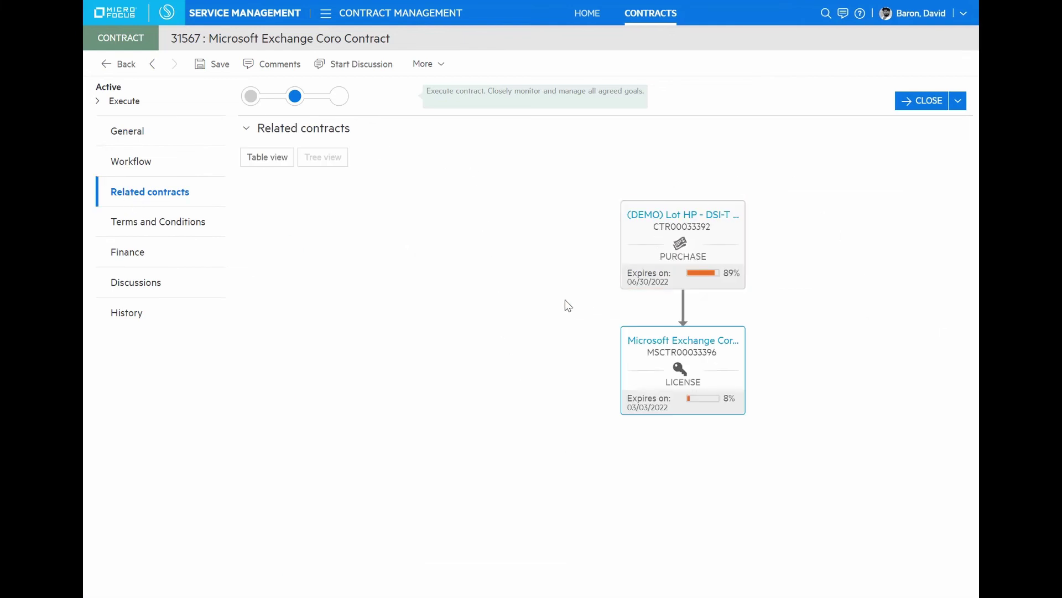
pyautogui.click(135, 136)
pyautogui.scroll(-5, 274, 317)
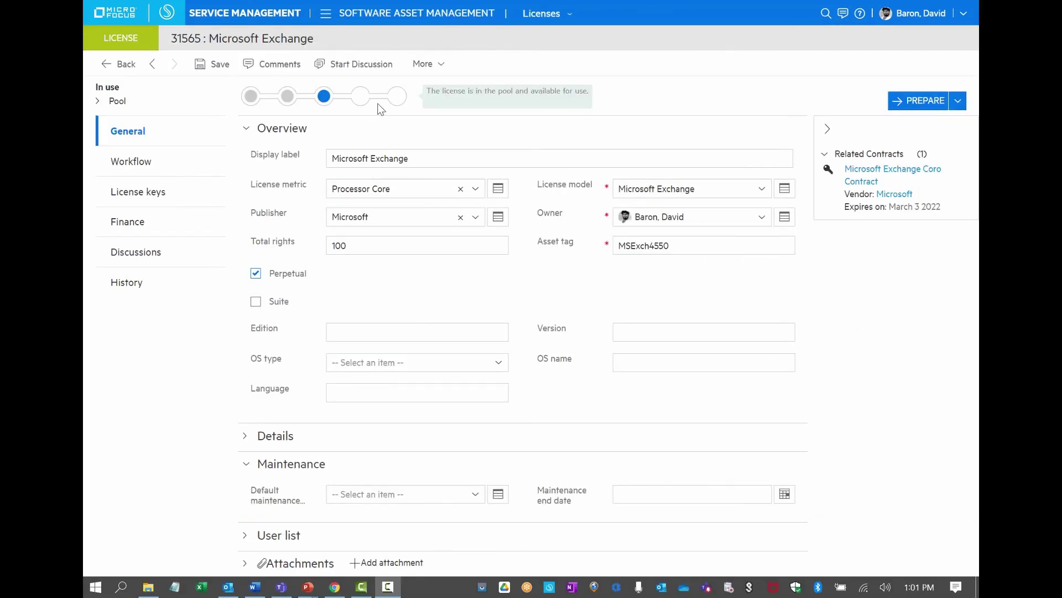
pyautogui.click(150, 191)
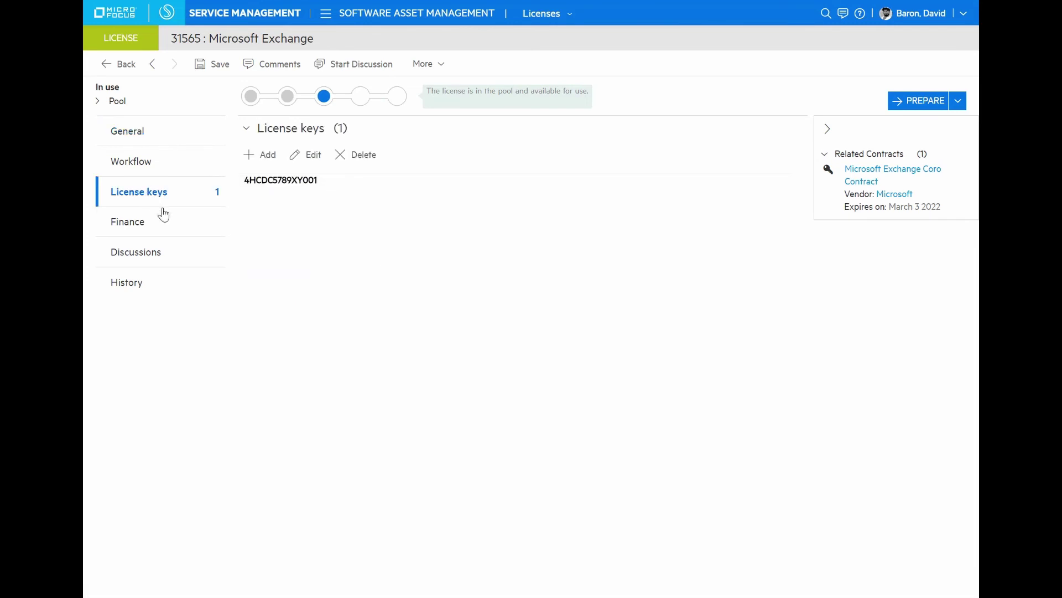
pyautogui.moveTo(320, 182); pyautogui.dragTo(244, 187)
pyautogui.hotkey('ctrl', 'c')
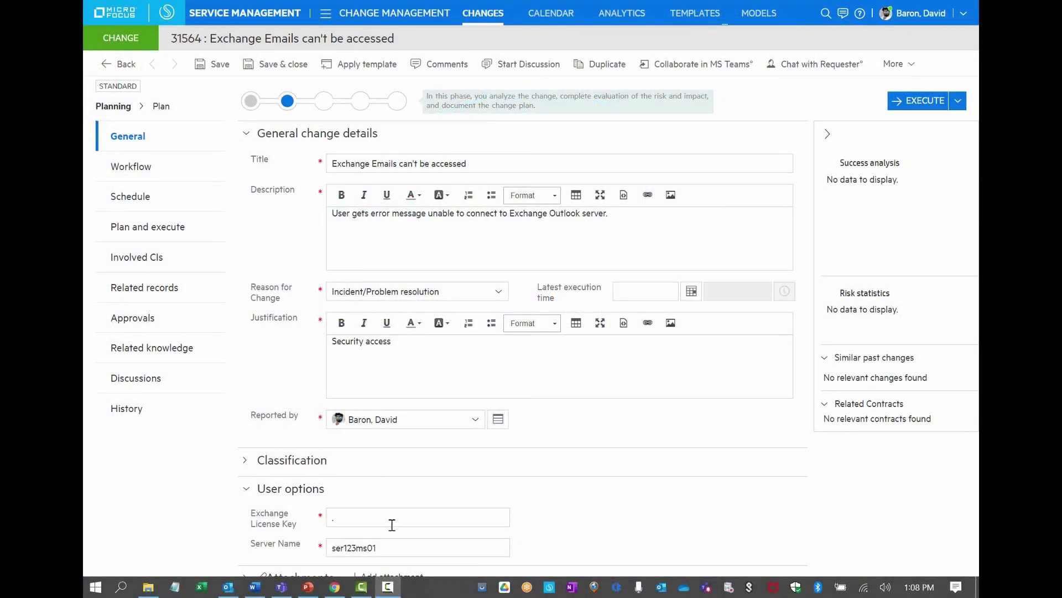
# Step: Paste the copied key into change 31564's Exchange License Key field and advance to Execute
pyautogui.click(391, 524)
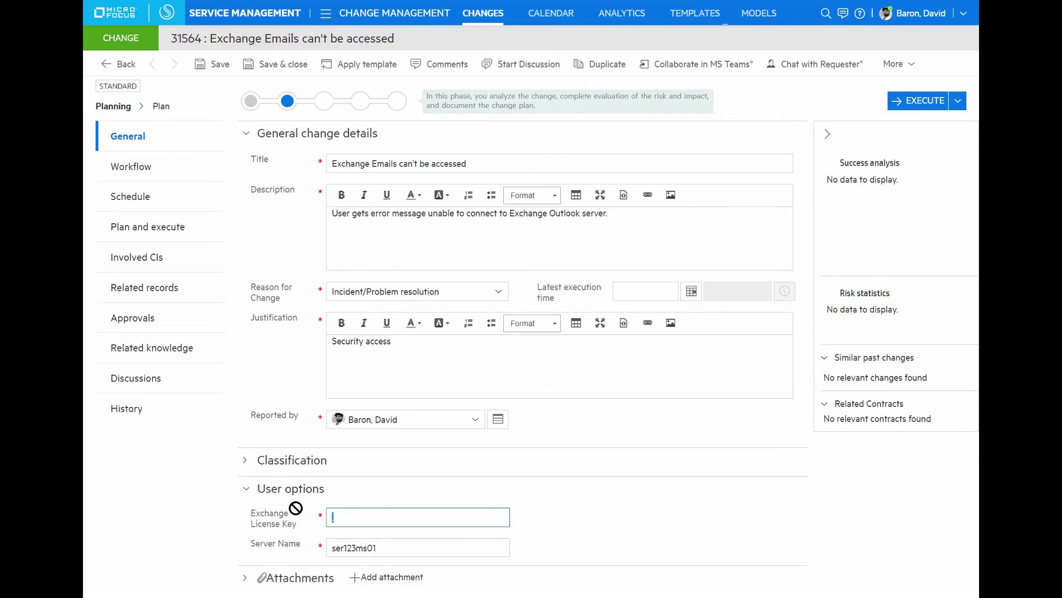
pyautogui.hotkey('ctrl', 'v')
pyautogui.click(926, 108)
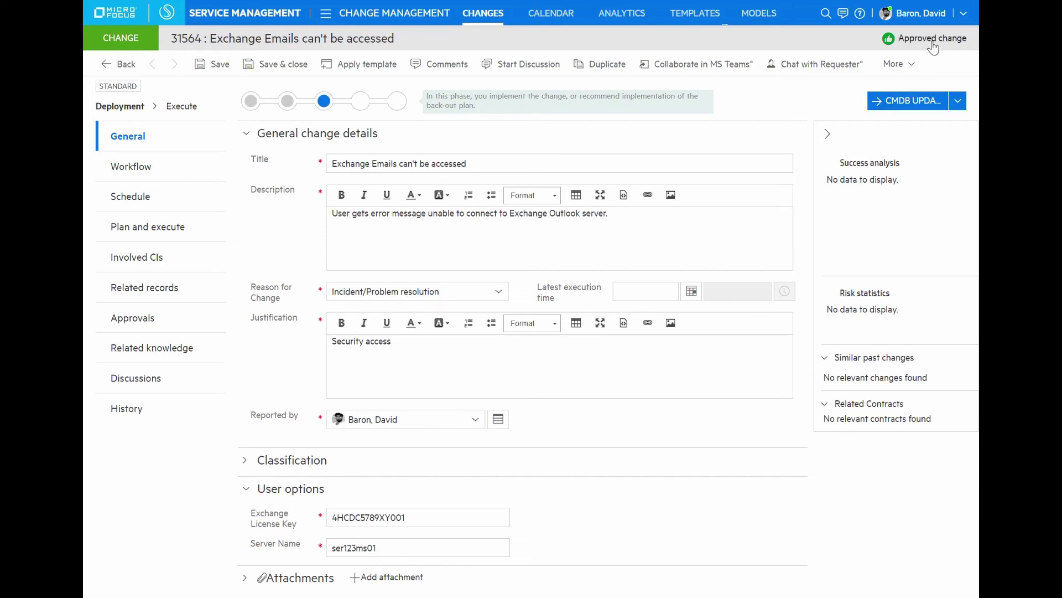
pyautogui.moveTo(939, 47)
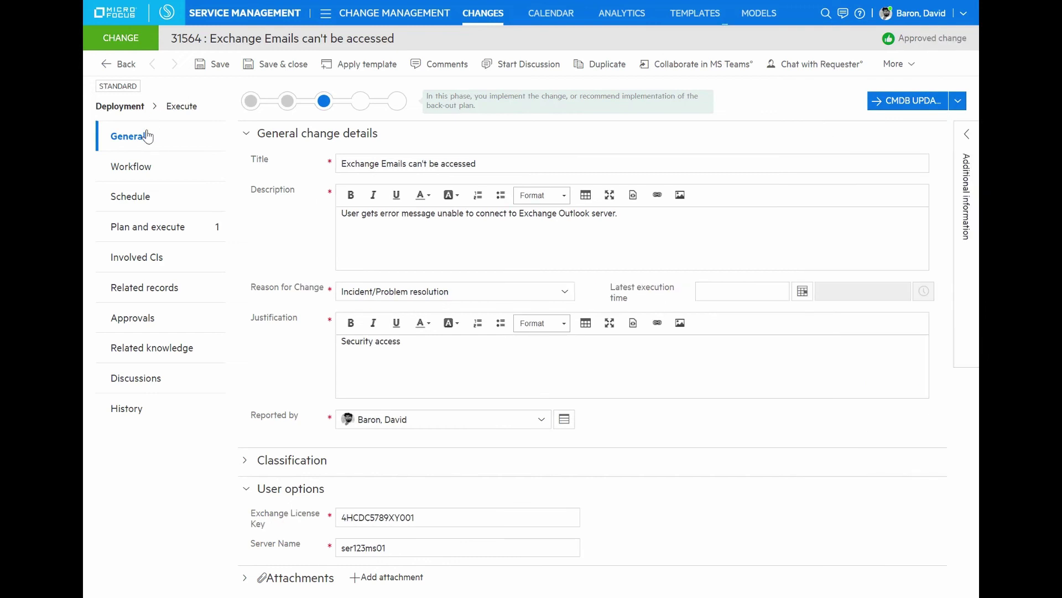
# Step: Show change 31564's Plan and execute view, with task 31568 listed as New
pyautogui.click(131, 228)
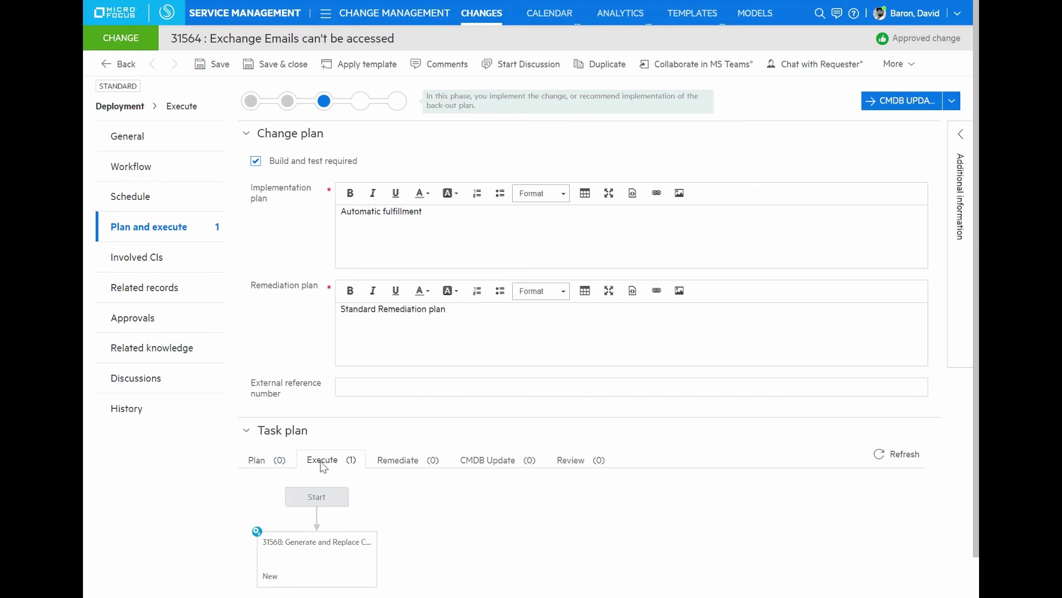
pyautogui.moveTo(318, 569)
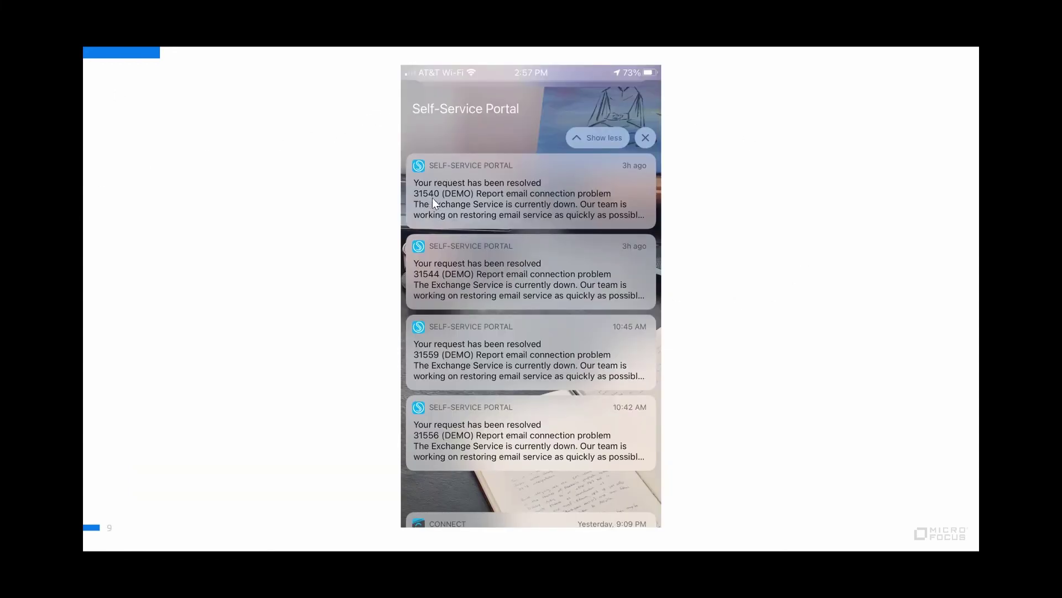
# Step: Advance the slideshow to the survey email slide for request 31873
pyautogui.click(289, 204)
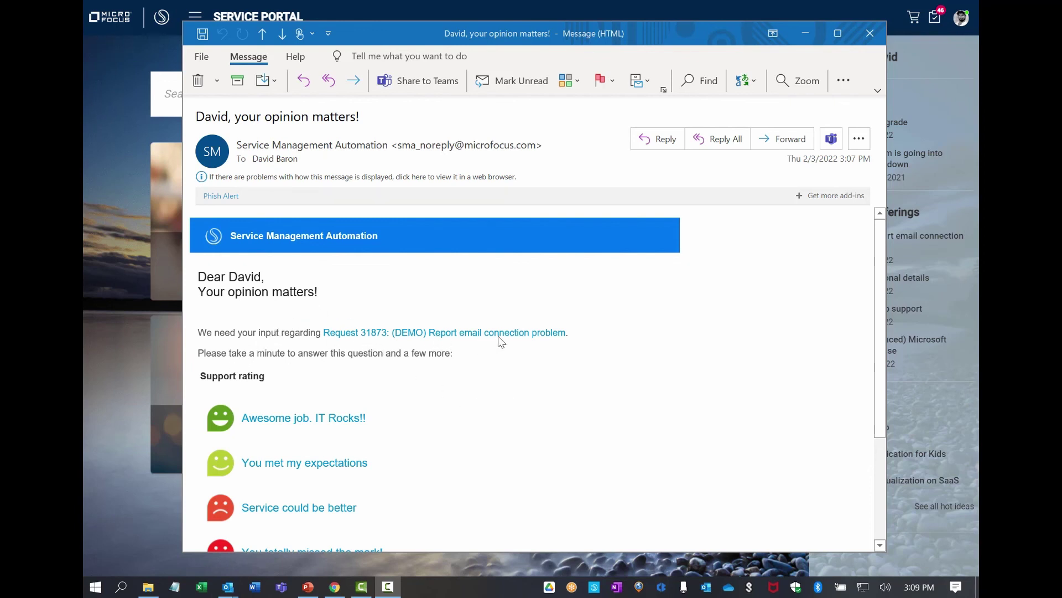
# Step: Rate request 31873's support 'Awesome job. IT Rocks!!' from the Outlook survey email
pyautogui.scroll(-3, 466, 389)
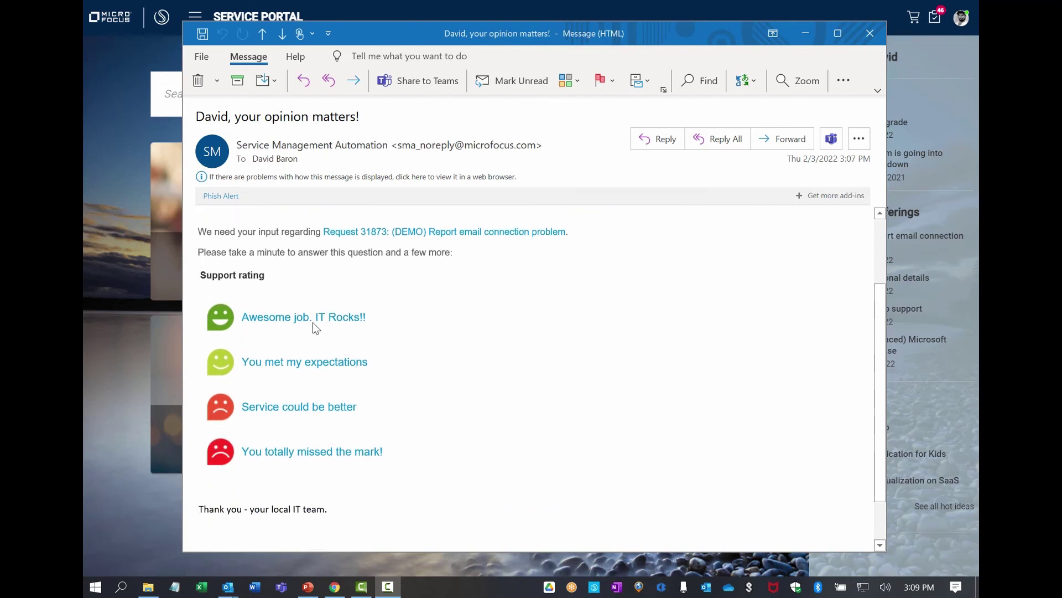
pyautogui.click(248, 313)
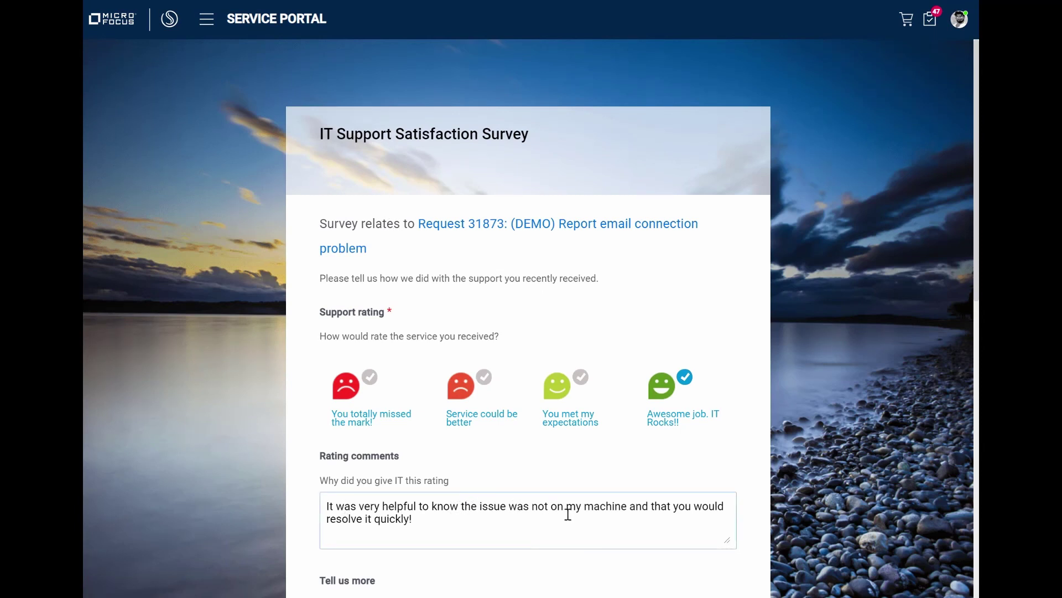
# Step: Select Absolutely for each of the first three Tell us more questions in request 31873's survey
pyautogui.scroll(-6, 509, 476)
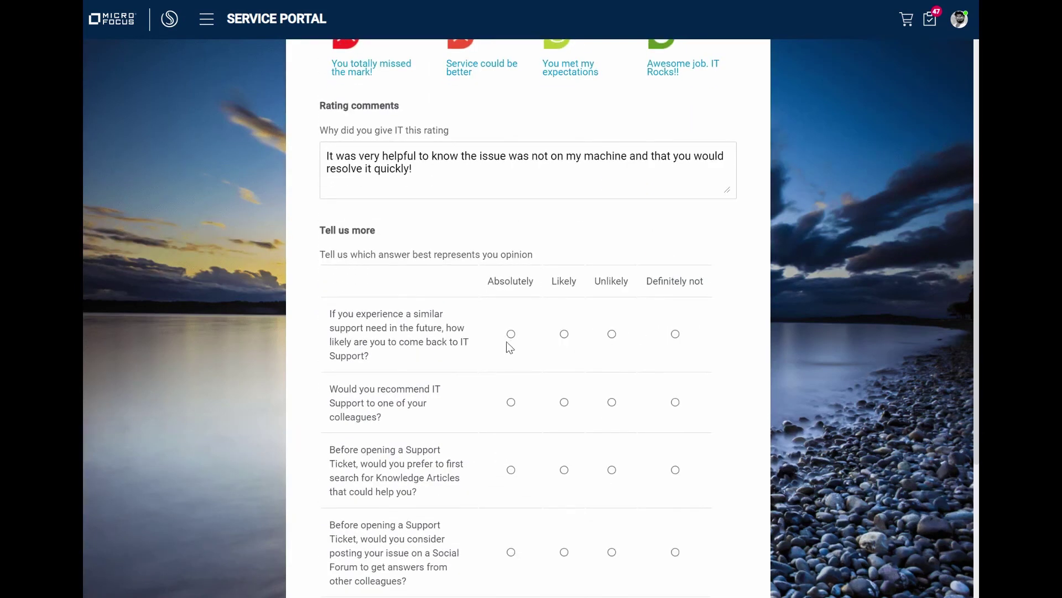
pyautogui.click(510, 334)
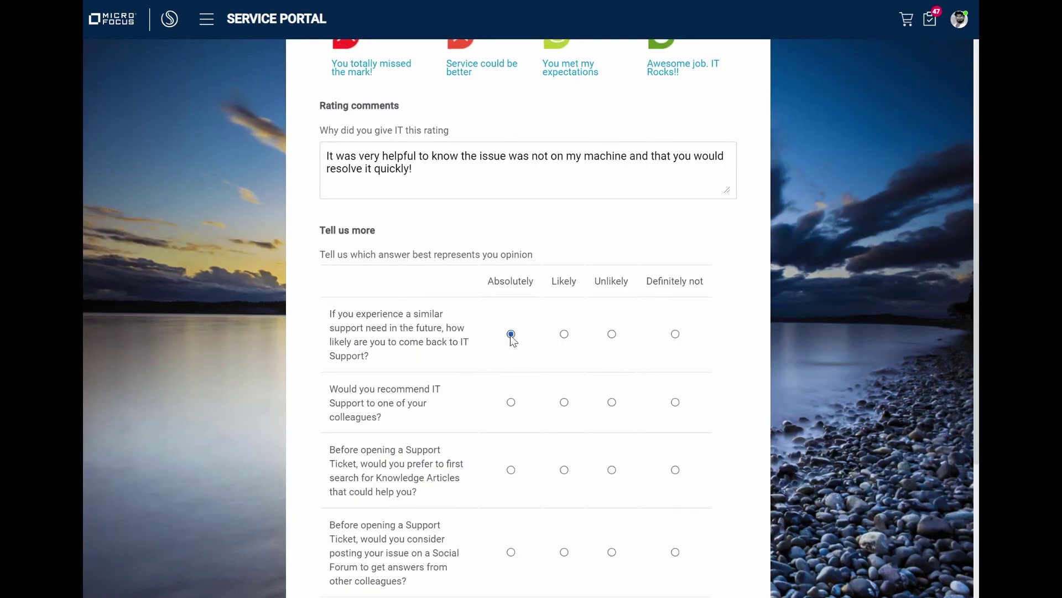
pyautogui.click(511, 403)
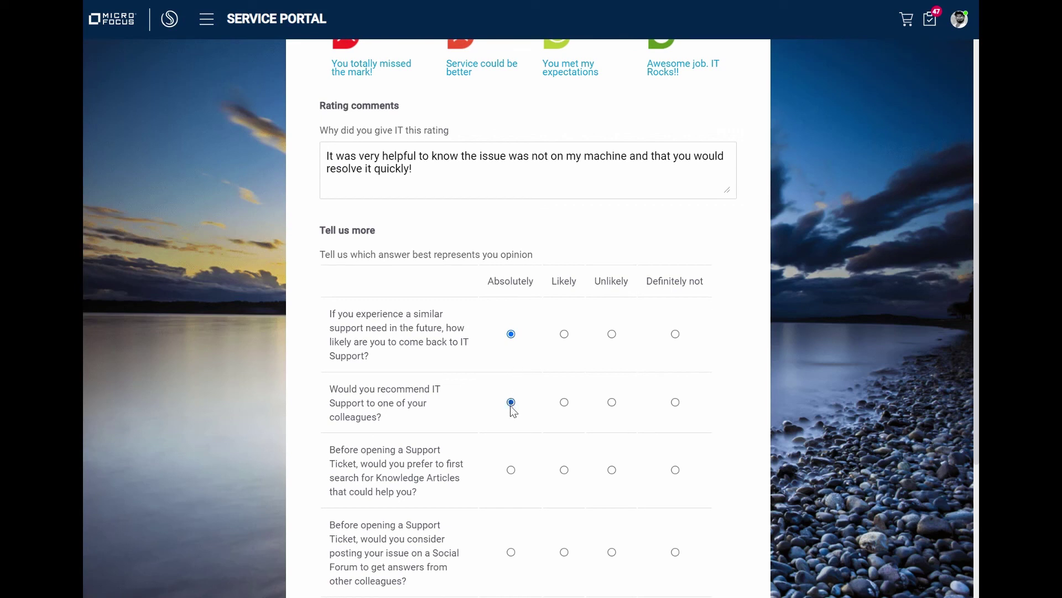
pyautogui.click(511, 470)
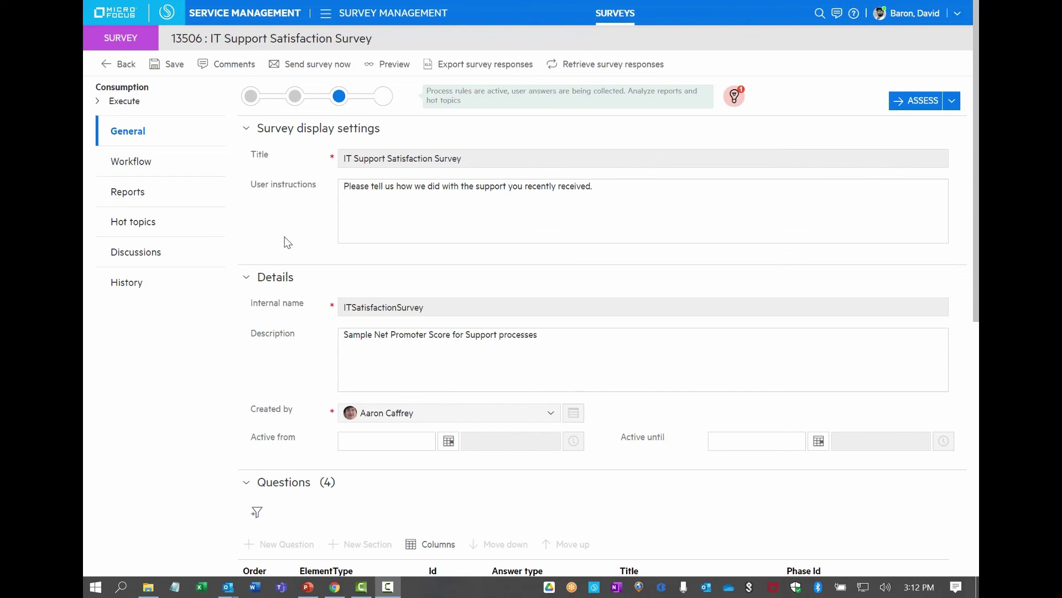
# Step: Open survey 13506's Hot topics and filter rating comments by Faster, Agent, then Problem
pyautogui.click(180, 226)
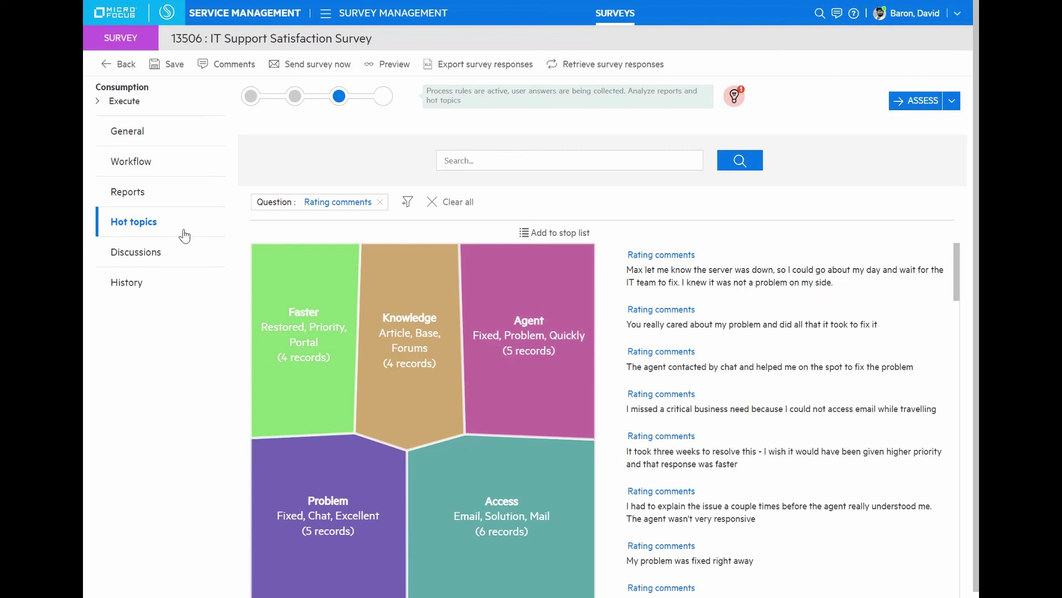
pyautogui.scroll(-1, 517, 387)
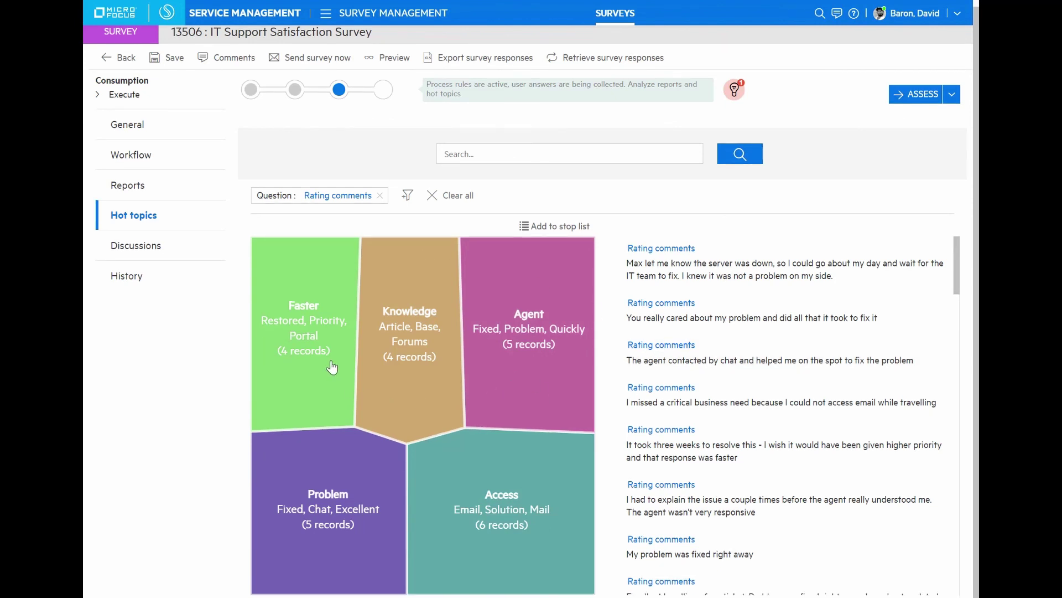
pyautogui.click(311, 272)
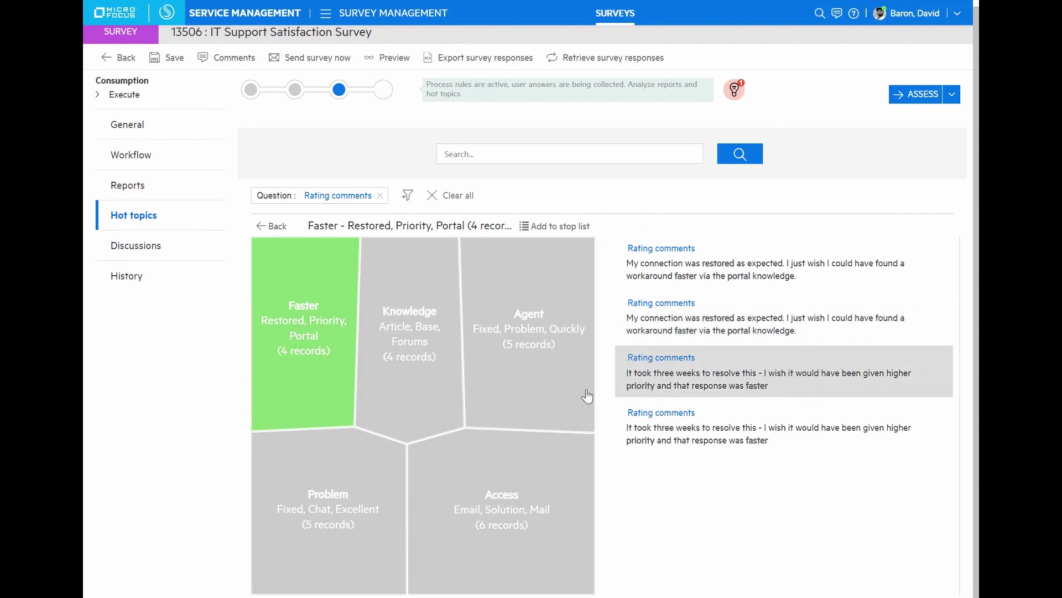
pyautogui.click(522, 379)
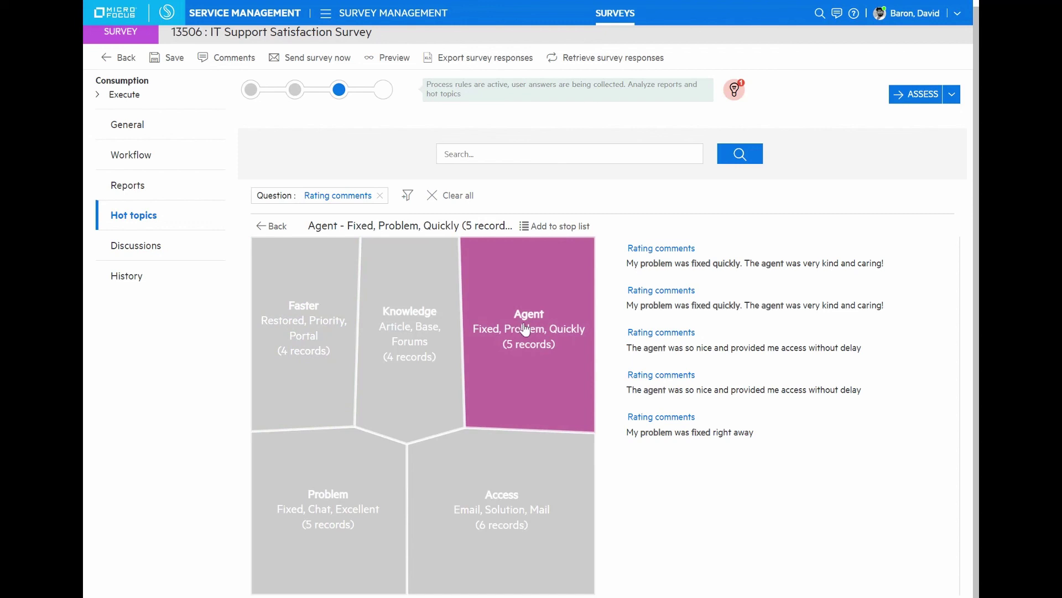
pyautogui.click(361, 489)
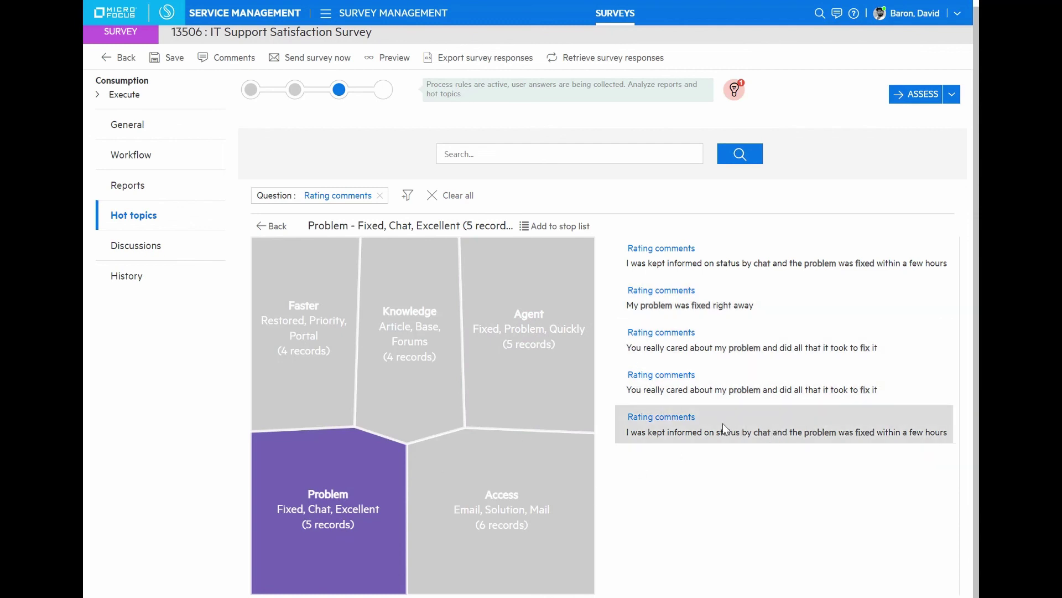
# Step: Drop the Problem filter to list rating comments from all five hot topics
pyautogui.click(266, 225)
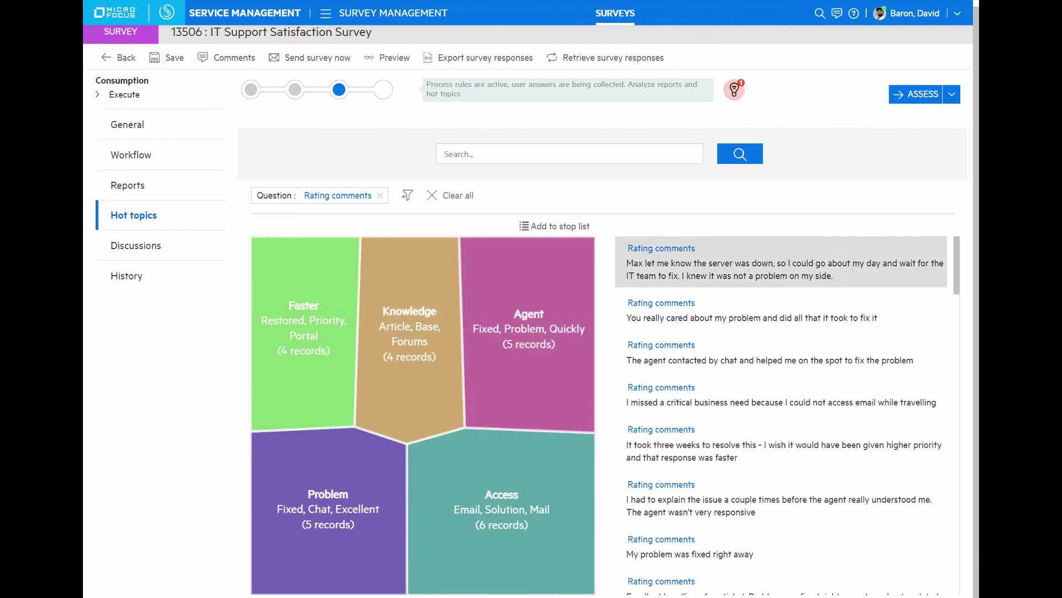